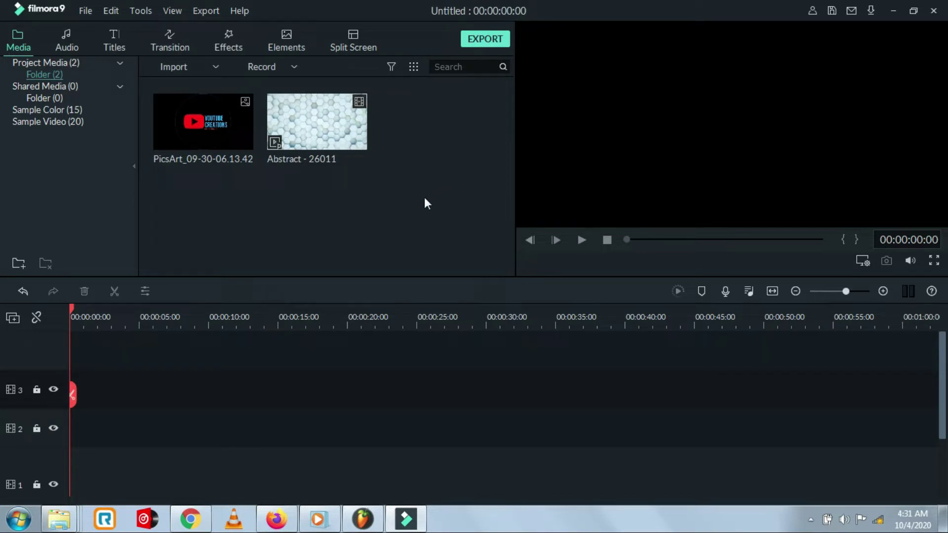
Step: Add the Abstract - 26011 clip to track 3 twice, one copy directly after the other
left_click(318, 123)
left_click(576, 289)
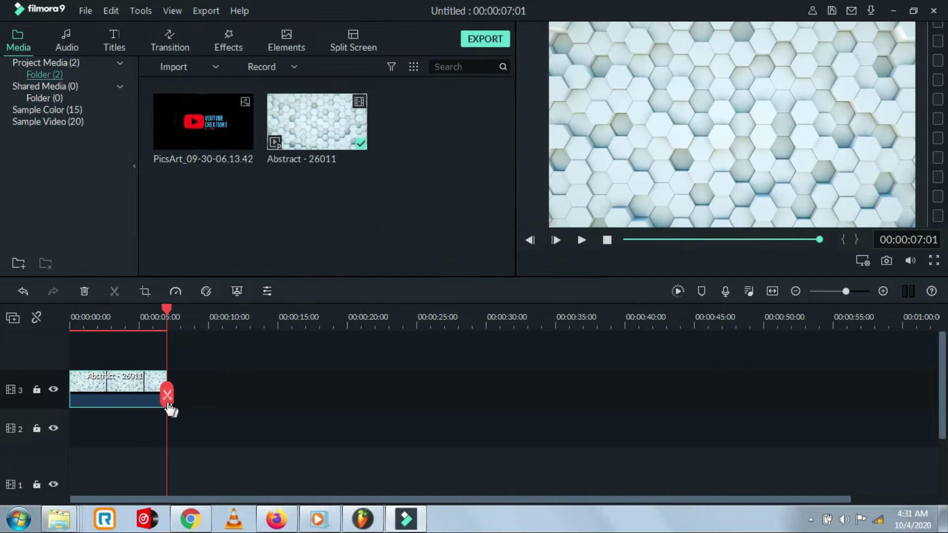
mouse_move(166, 310)
left_mouse_down()
mouse_move(52, 309)
mouse_move(164, 301)
left_mouse_up()
key("space")
mouse_move(322, 124)
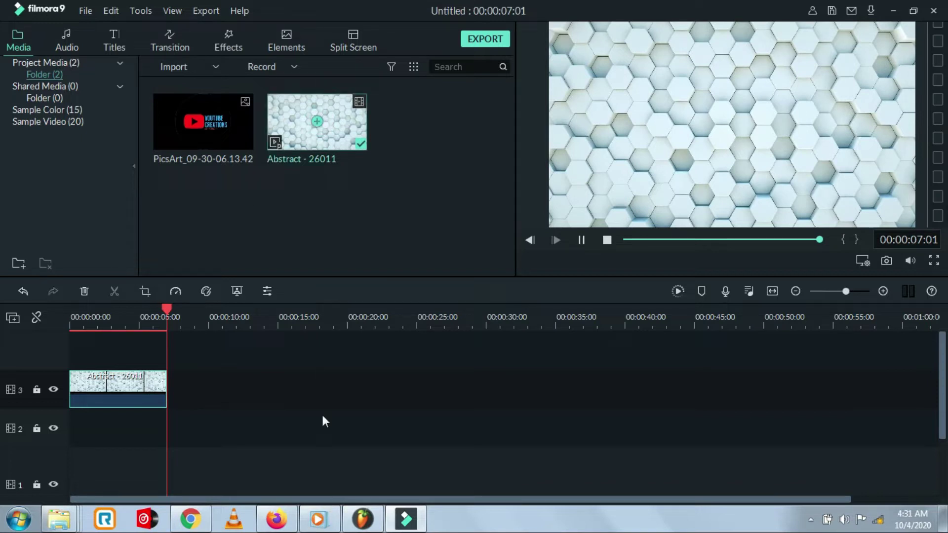
left_click(318, 123)
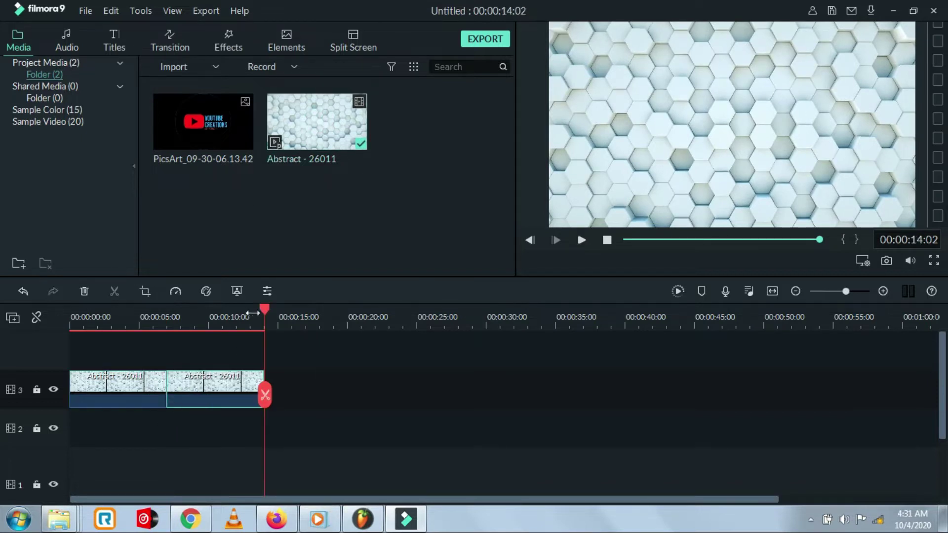
Step: Play the background footage from the beginning, and return the playhead to the start
left_click_drag(264, 308, 189, 310)
left_click(69, 315)
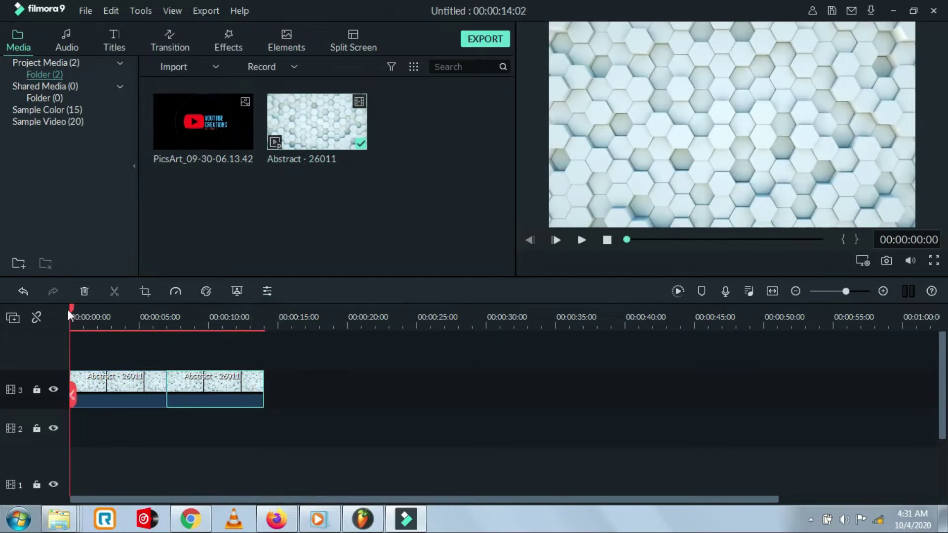
key("space")
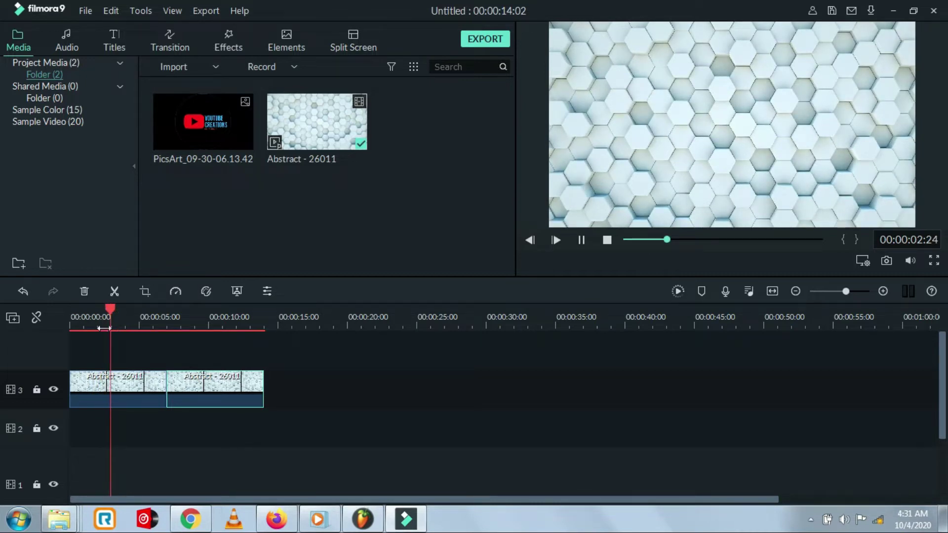
key("space")
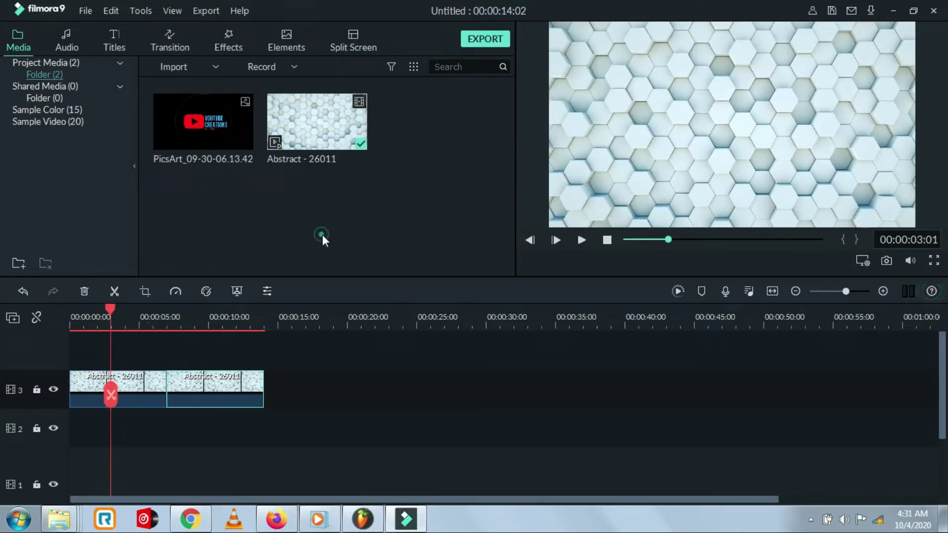
left_click_drag(111, 311, 61, 314)
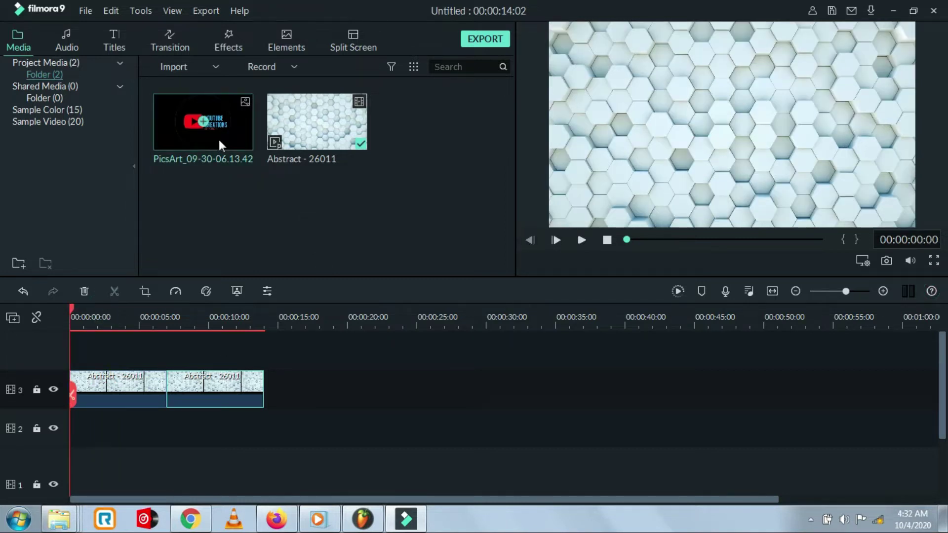
Step: Add the favorite title Title 28 above the background clips and extend it to their end
left_click(113, 46)
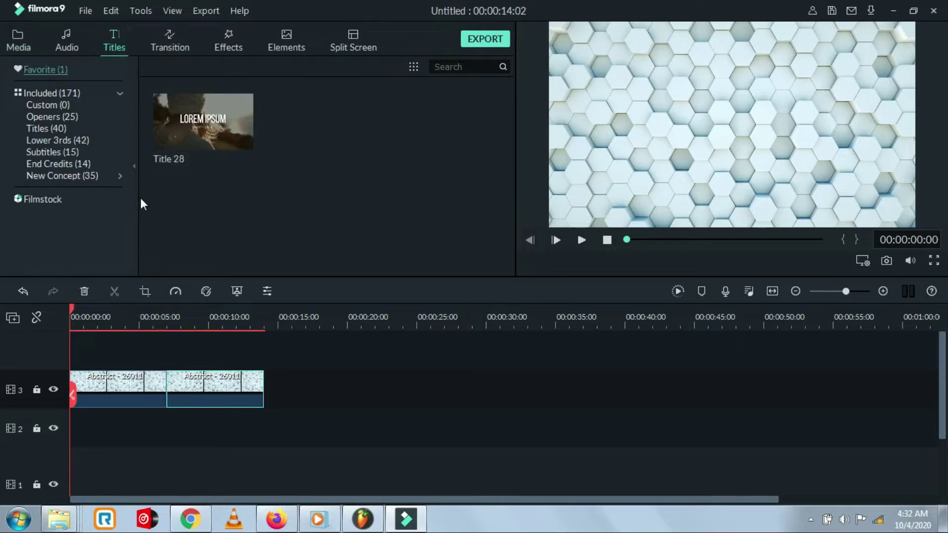
left_click(203, 122)
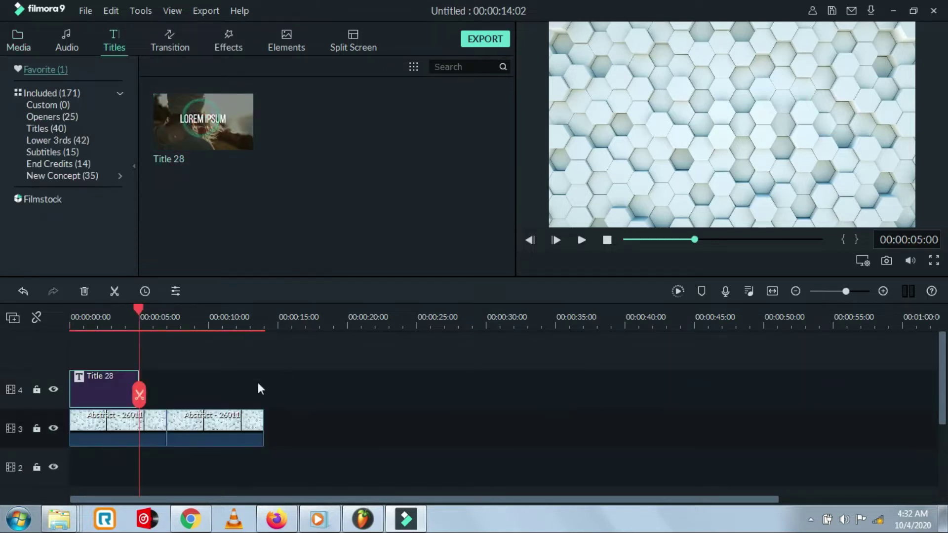
left_click_drag(140, 390, 265, 385)
left_click(366, 386)
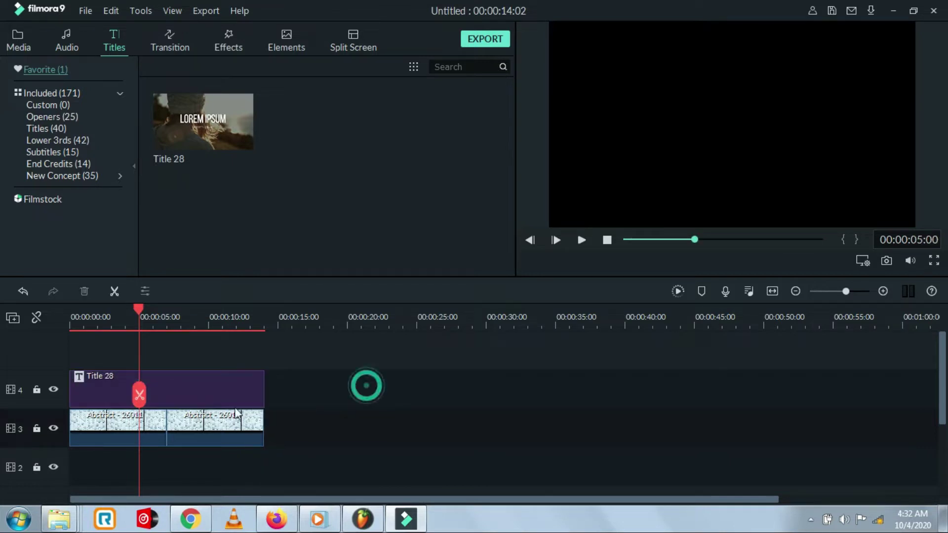
Step: Open the Title 28 clip in the advanced text editor
double_click(175, 387)
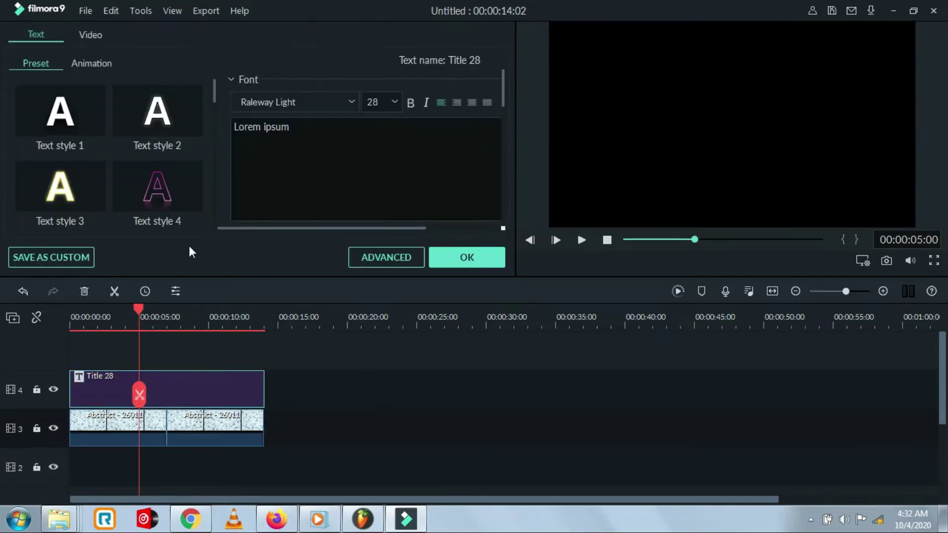
left_click(399, 257)
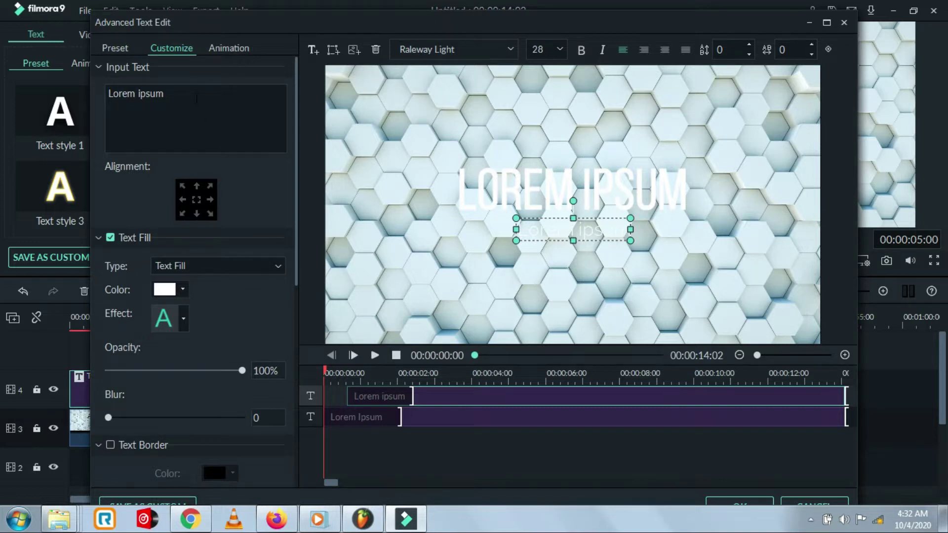
Step: Replace both Lorem ipsum placeholder texts of the title with 0
left_click_drag(195, 93, 103, 92)
type("0")
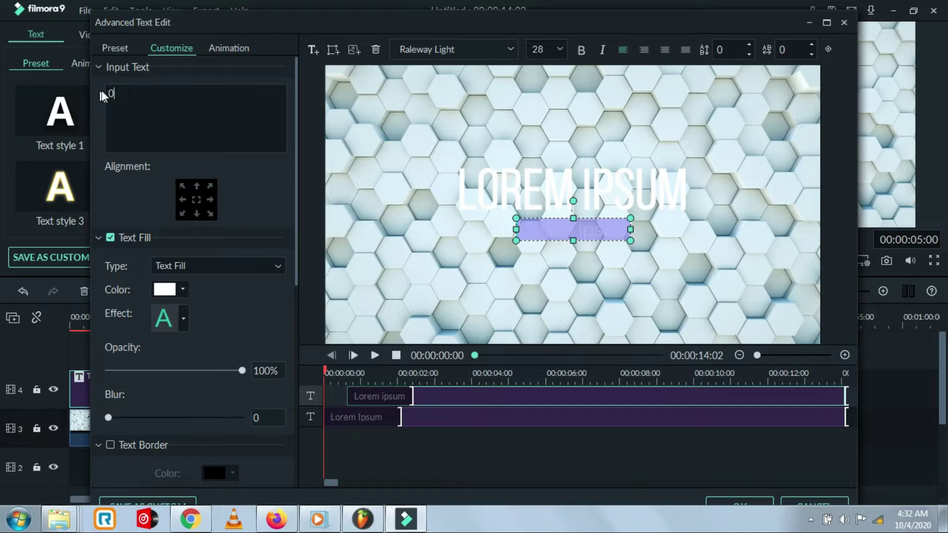
left_click(573, 228)
left_click_drag(109, 94, 196, 93)
key("BackSpace")
type("0")
left_click(501, 448)
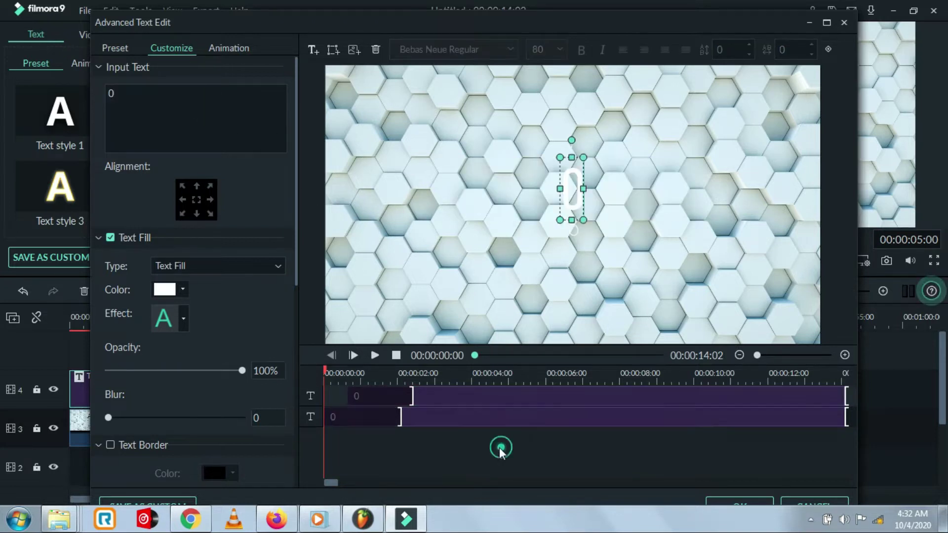
Step: Delete both text layers from the title
left_click(456, 393)
left_click(468, 418)
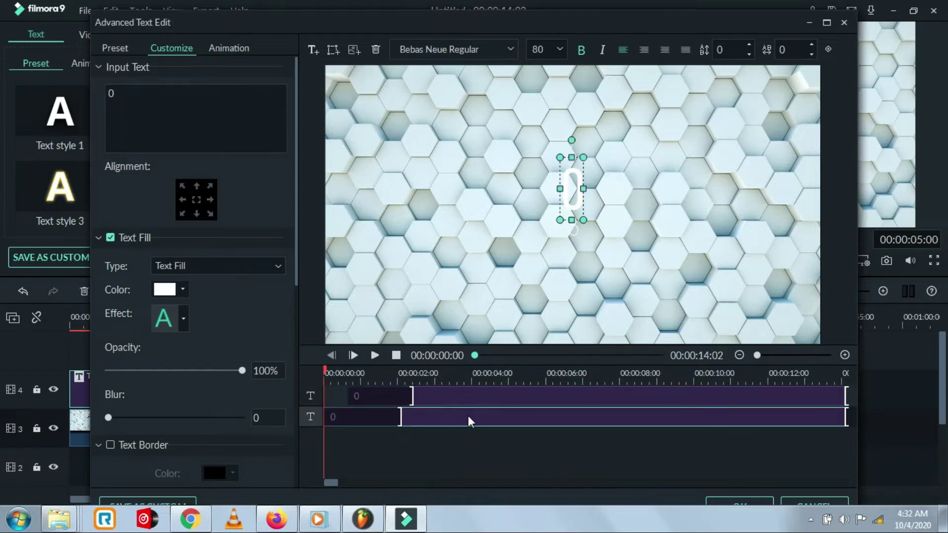
key("Delete")
left_click(467, 396)
key("Delete")
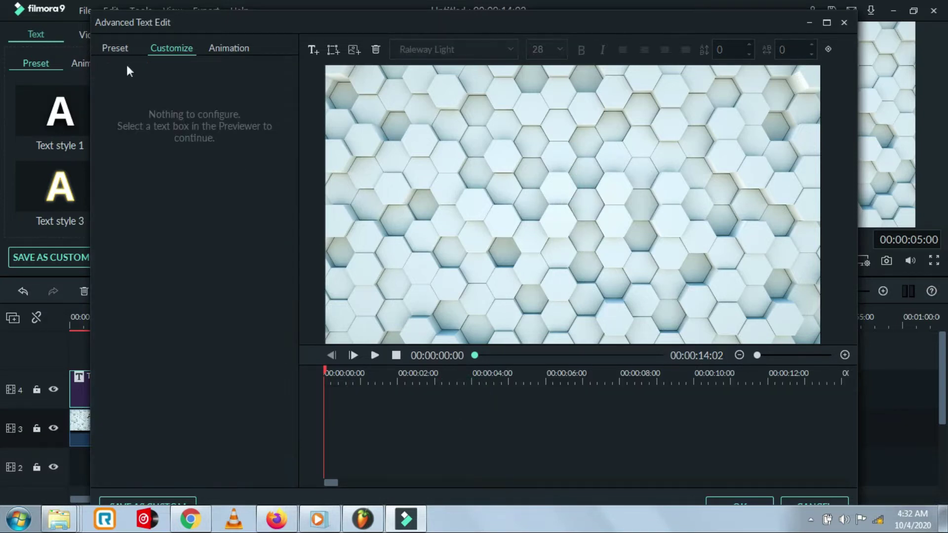
Step: Insert a rectangle shape and place it at the left side of the frame, slightly above the middle
left_click(333, 51)
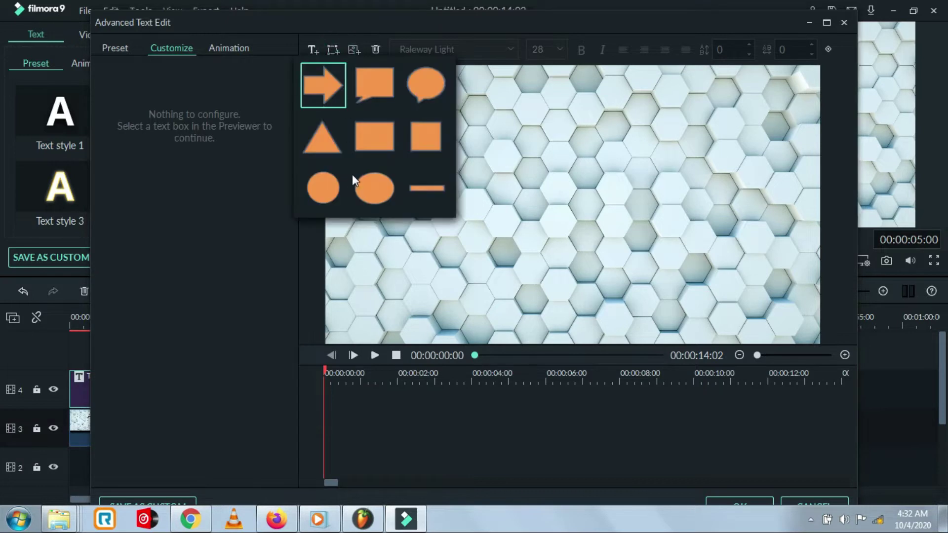
left_click(375, 144)
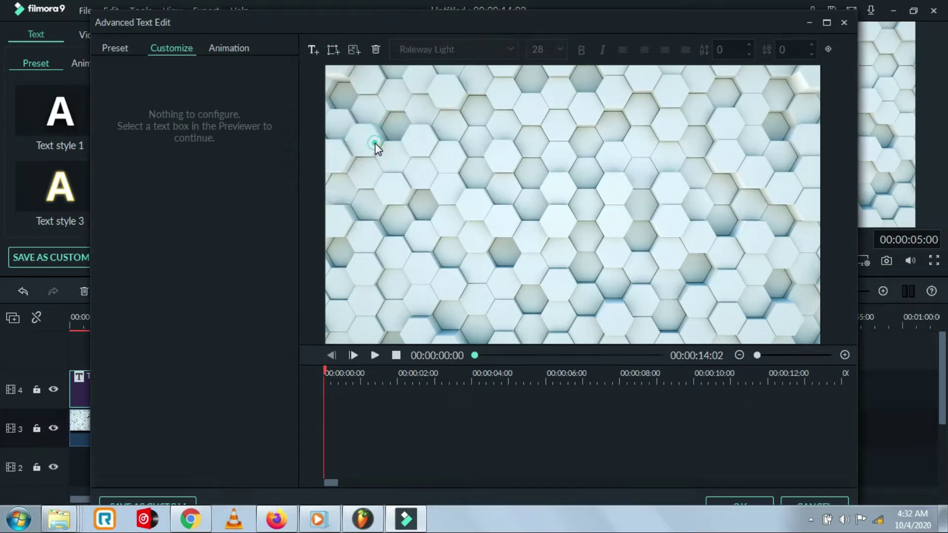
left_click_drag(568, 205, 372, 173)
mouse_move(445, 201)
left_mouse_down()
mouse_move(466, 237)
mouse_move(490, 191)
mouse_move(449, 211)
left_mouse_up()
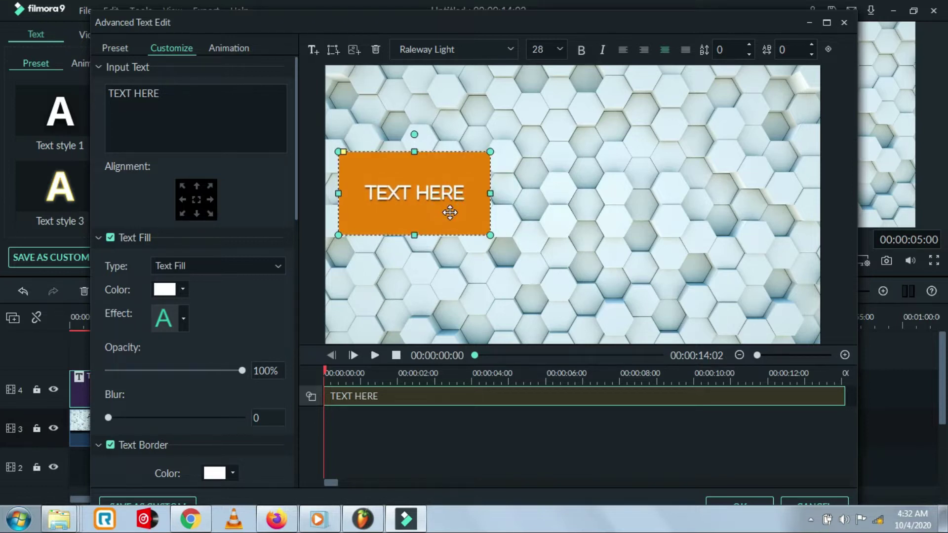
left_click(562, 232)
Step: Insert a square shape, resize it to match the first rectangle, and place it level with it at the frame's right edge
left_click(338, 51)
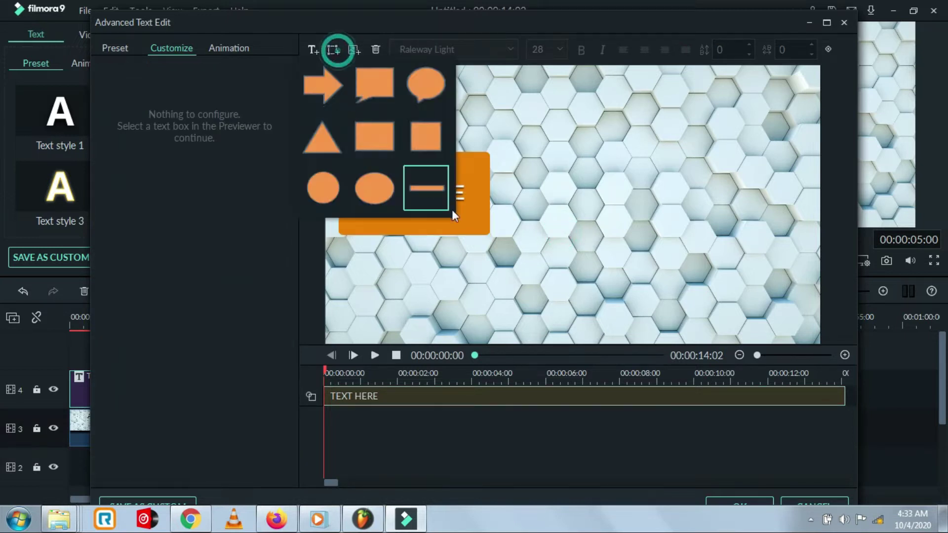
left_click(423, 132)
left_click_drag(572, 177, 574, 157)
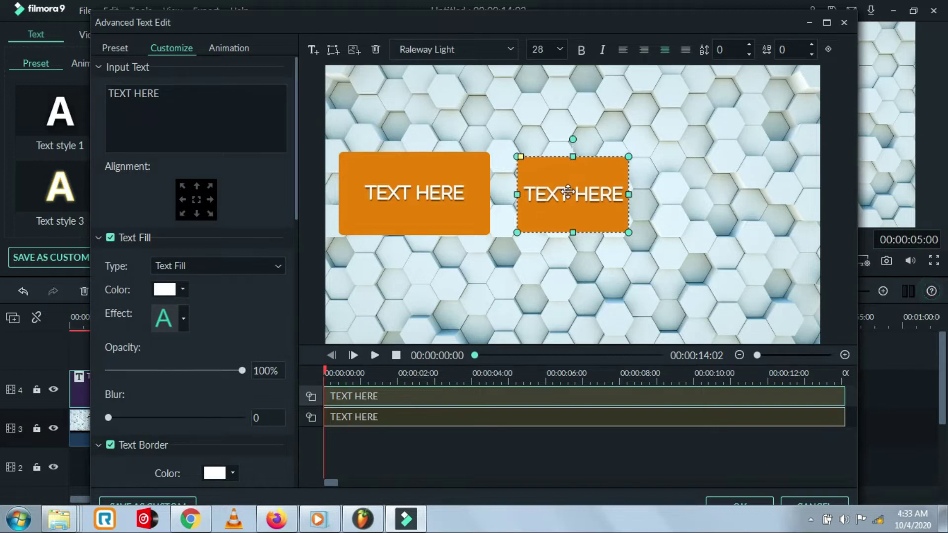
left_click_drag(562, 210, 362, 207)
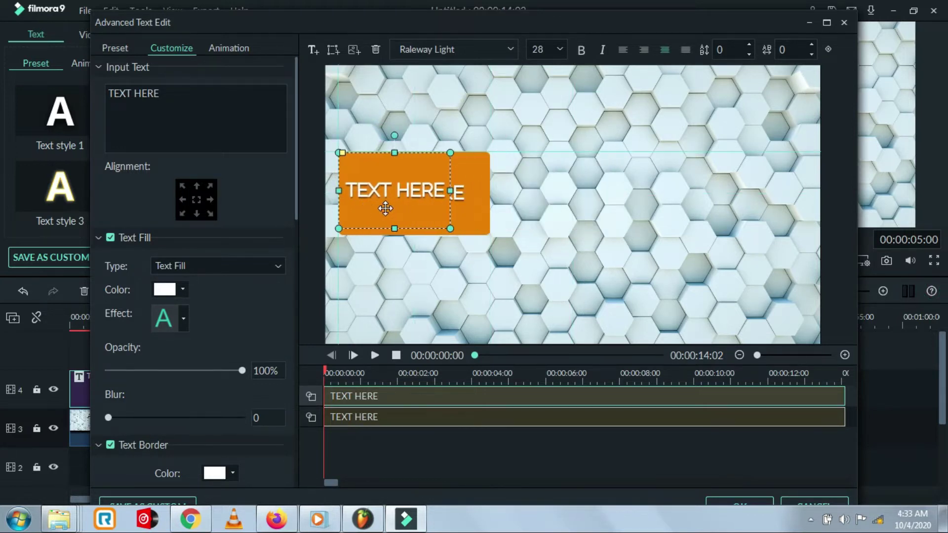
left_click_drag(451, 229, 457, 208)
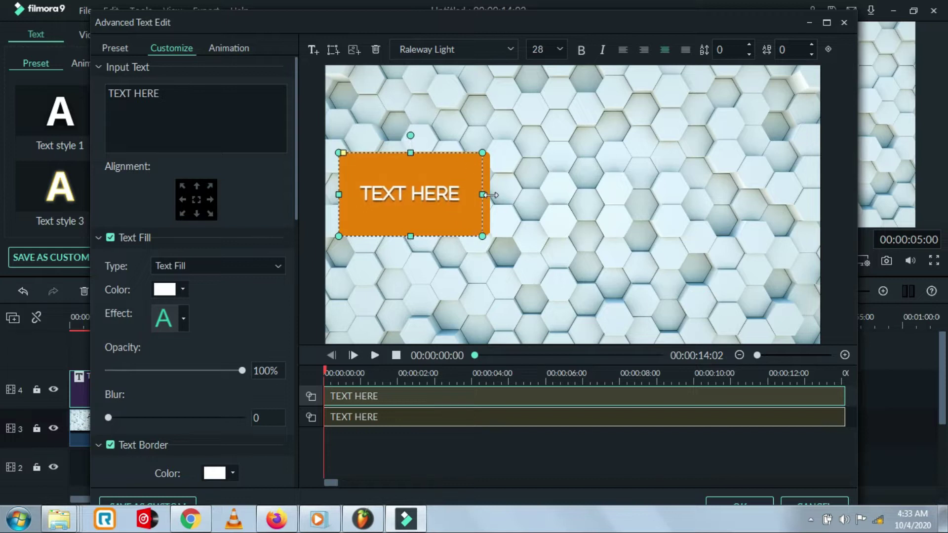
left_click_drag(395, 175, 724, 177)
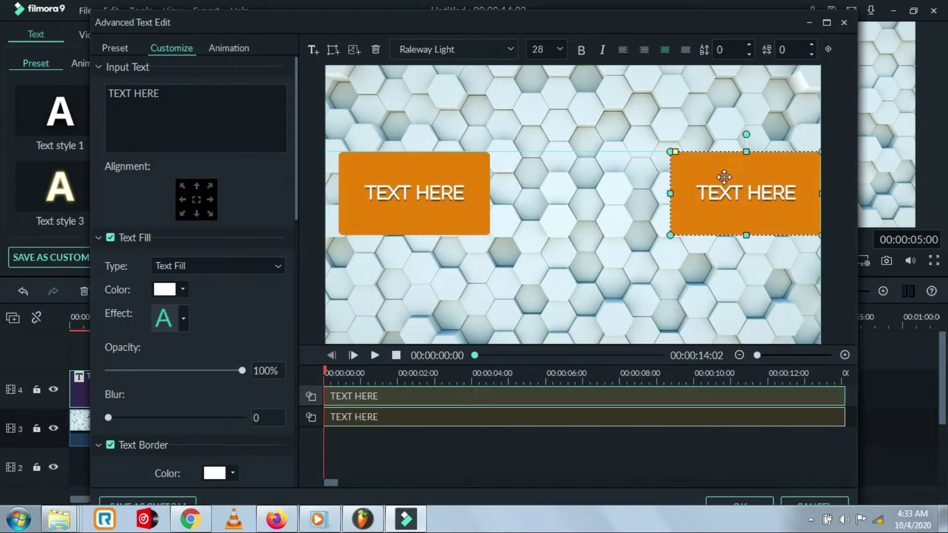
Step: Clear the TEXT HERE placeholder from the right rectangle
double_click(741, 202)
left_click_drag(697, 192, 784, 190)
left_click(193, 93)
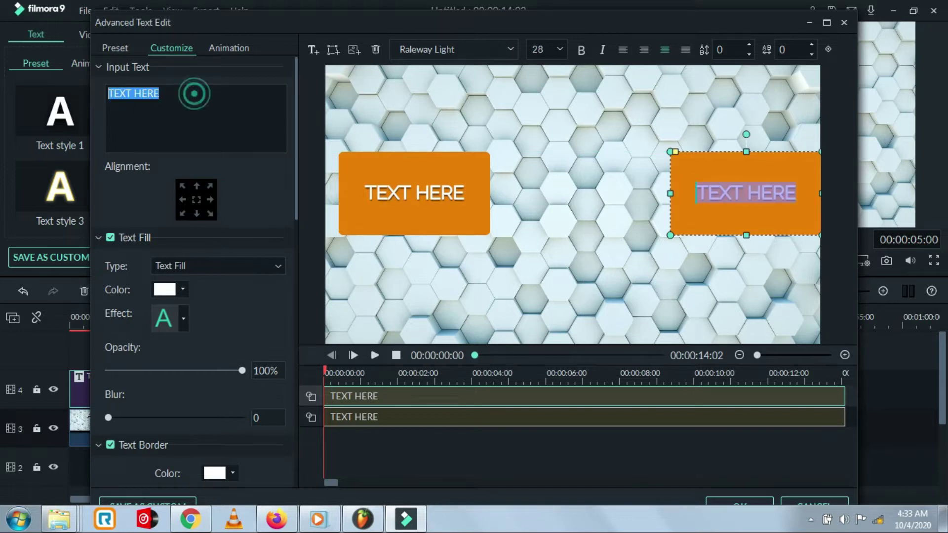
type("0")
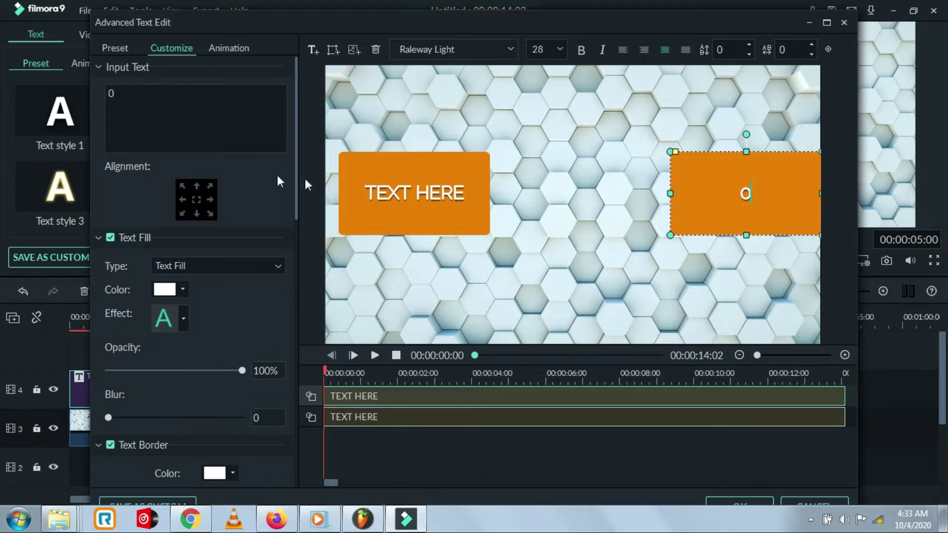
key("BackSpace")
Step: Clear the TEXT HERE placeholder from the left rectangle
left_click(440, 191)
left_click(472, 192)
left_click_drag(472, 192, 337, 199)
left_click(202, 100)
type("0")
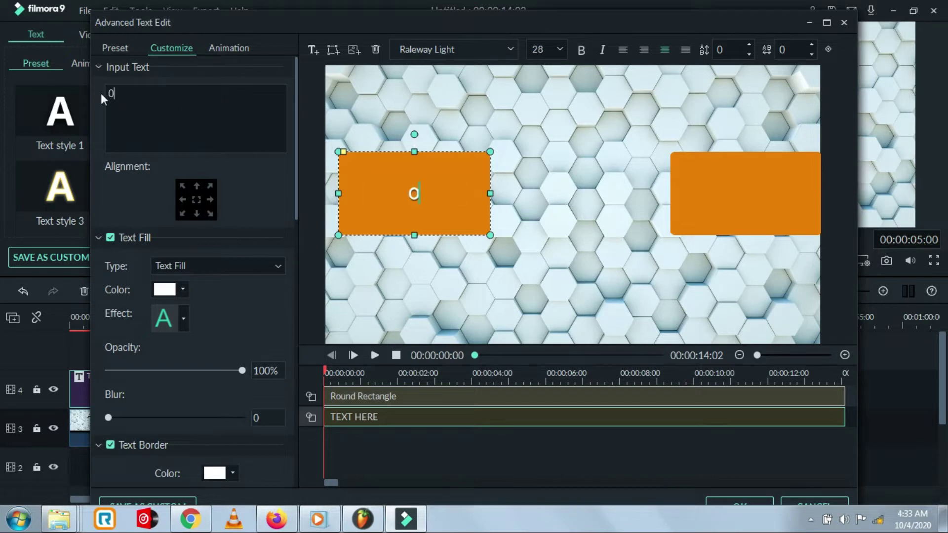
type("-")
key("BackSpace")
key("BackSpace")
left_click(547, 227)
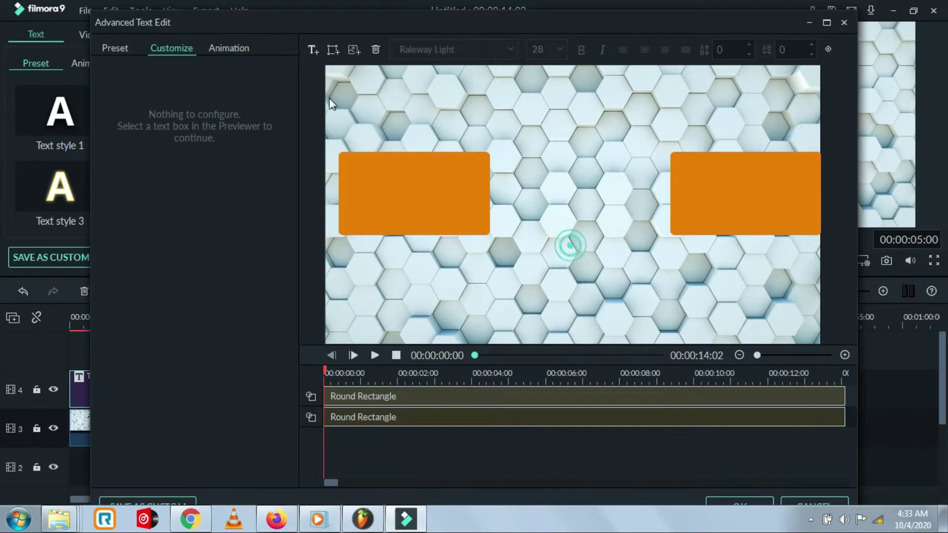
Step: Nudge the right rectangle inward until its gap to the frame edge matches the left rectangle's
left_click(705, 209)
key("Left")
key("Left")
key("Left")
key("Left")
key("Left")
key("Left")
key("Left")
key("Left")
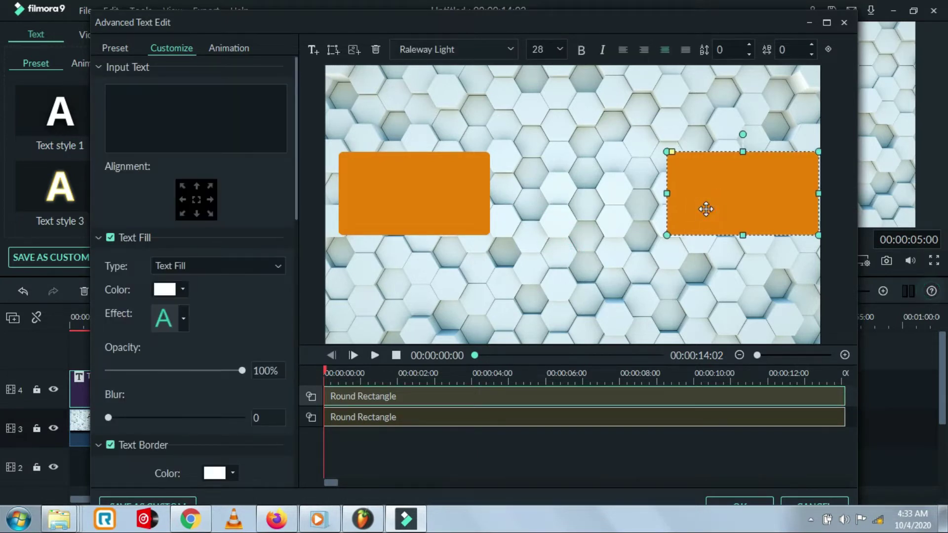
key("Left")
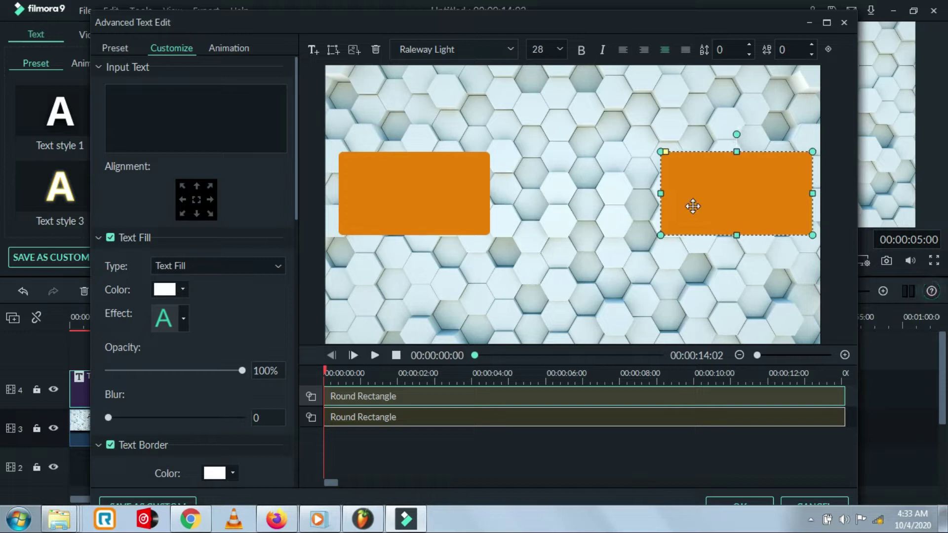
key("Down")
key("Up")
key("Left")
key("Left")
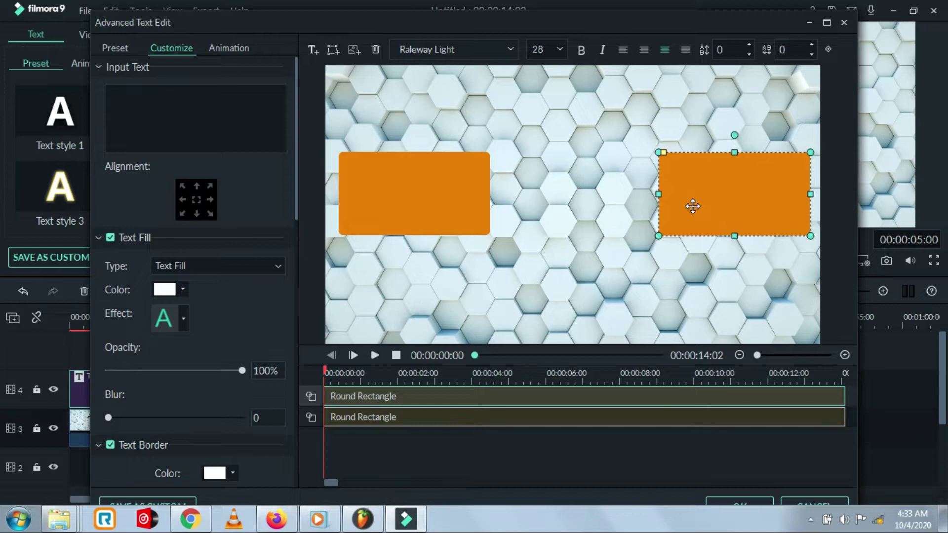
left_click(565, 197)
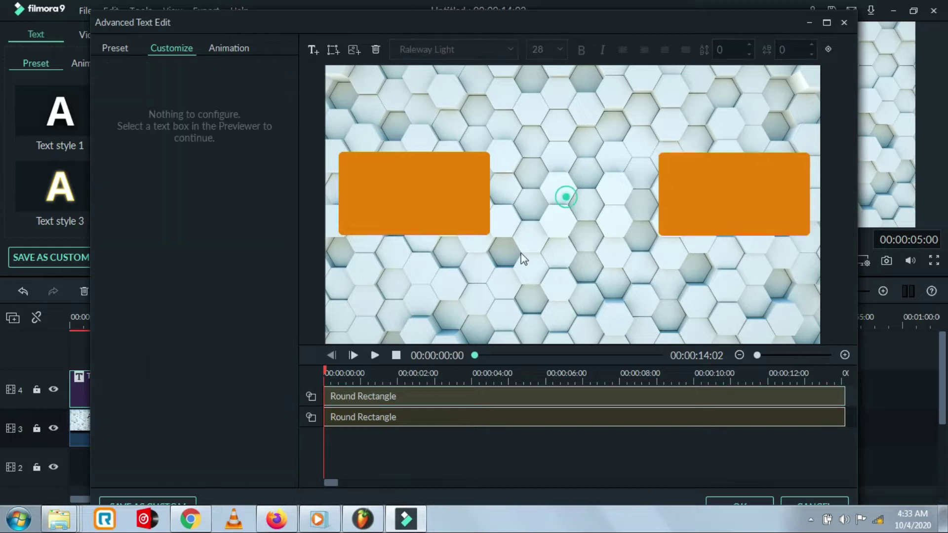
Step: Insert a circle shape and place it horizontally centered between the two rectangles, slightly above them
left_click(337, 54)
left_click(316, 188)
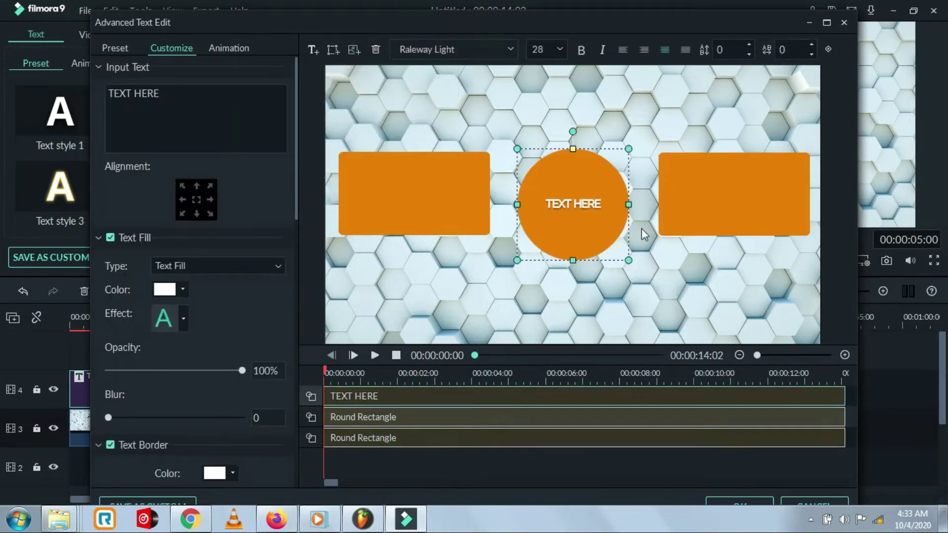
left_click_drag(568, 227, 561, 190)
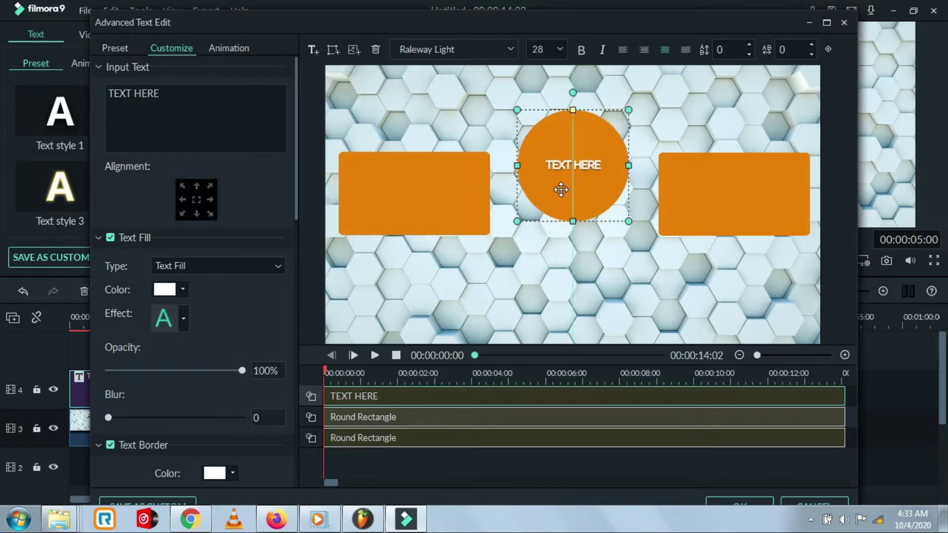
left_click(663, 252)
Step: Clear the TEXT HERE placeholder from the circle
left_click(577, 165)
left_click(576, 164)
left_click(577, 166)
key("BackSpace")
key("BackSpace")
key("BackSpace")
key("BackSpace")
key("BackSpace")
key("BackSpace")
key("BackSpace")
key("BackSpace")
key("BackSpace")
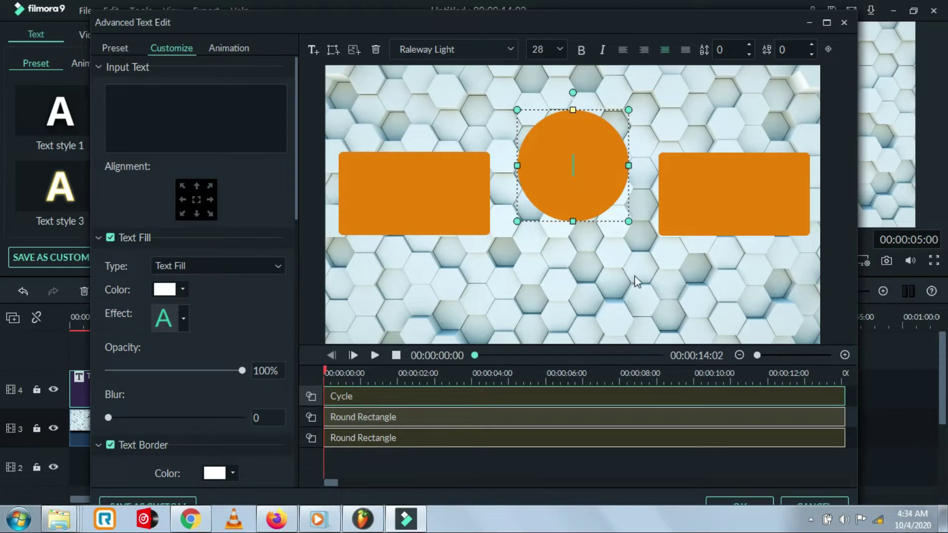
Step: Change the left rectangle's shape fill color from orange to light gray, keeping the fill enabled
left_click(635, 277)
left_click(415, 206)
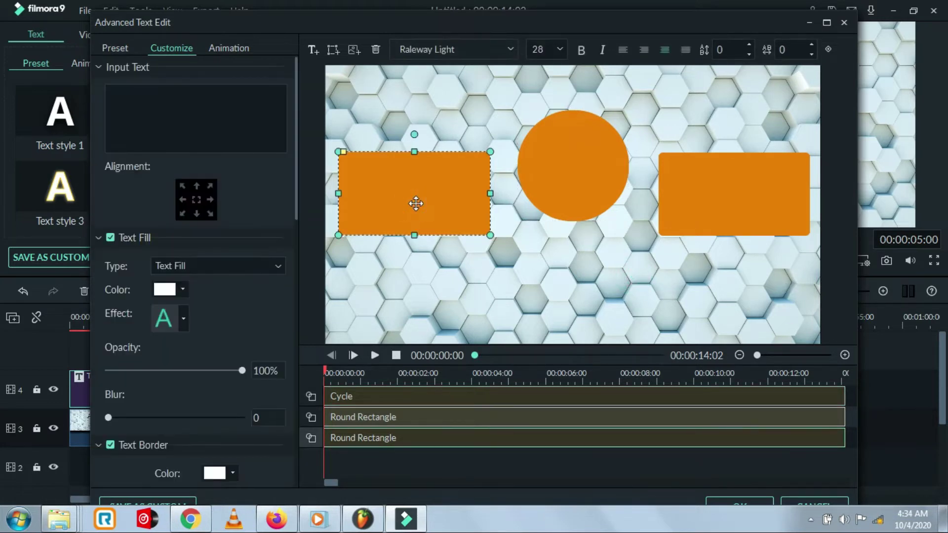
scroll(245, 331, "down", 5)
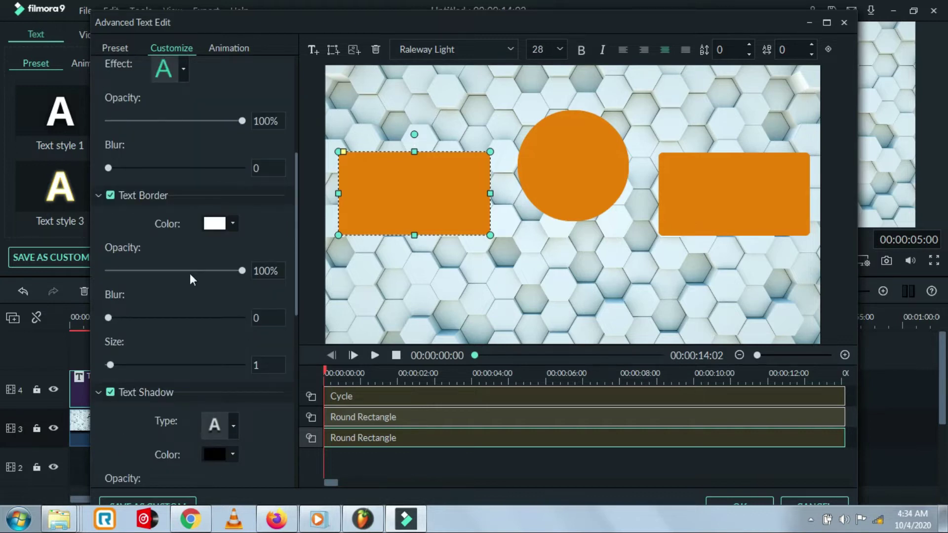
scroll(244, 254, "down", 7)
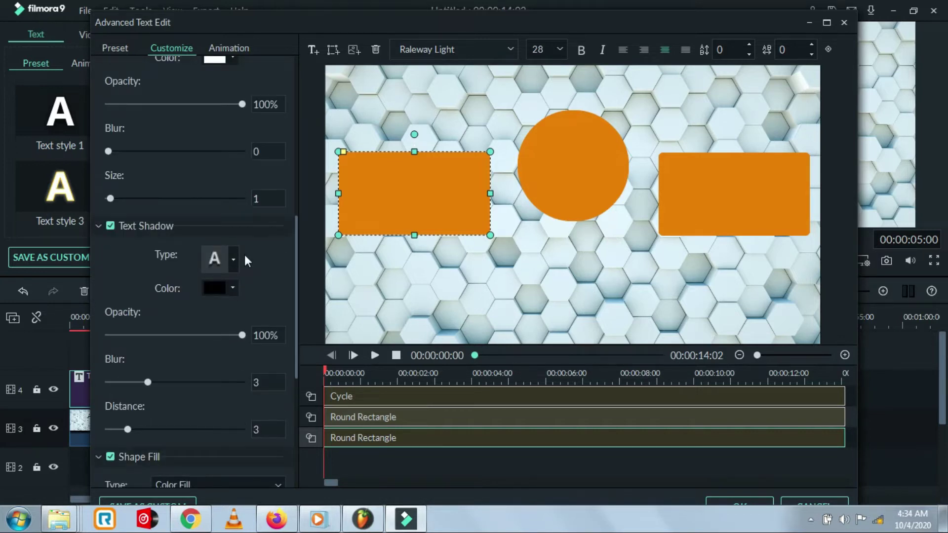
left_click(120, 289)
scroll(203, 280, "down", 1)
left_click(188, 300)
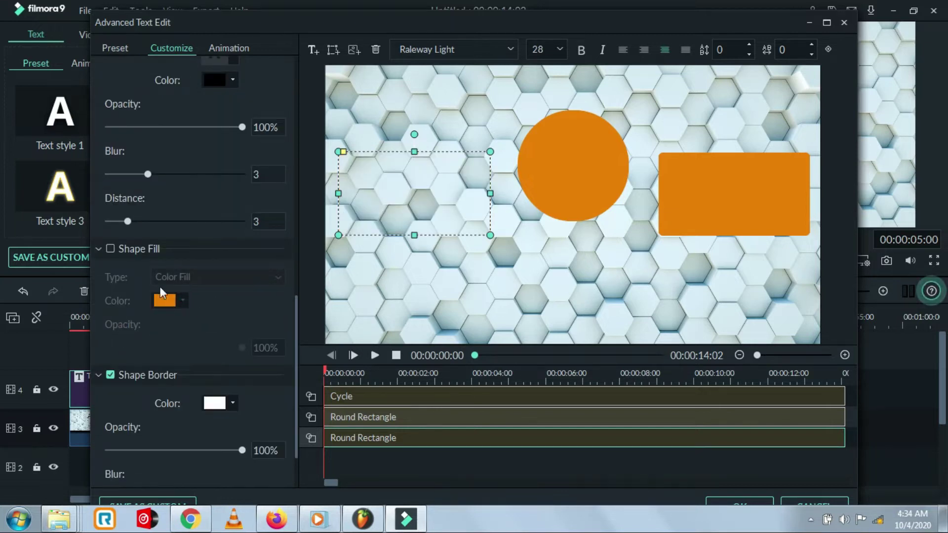
left_click(109, 249)
left_click(182, 300)
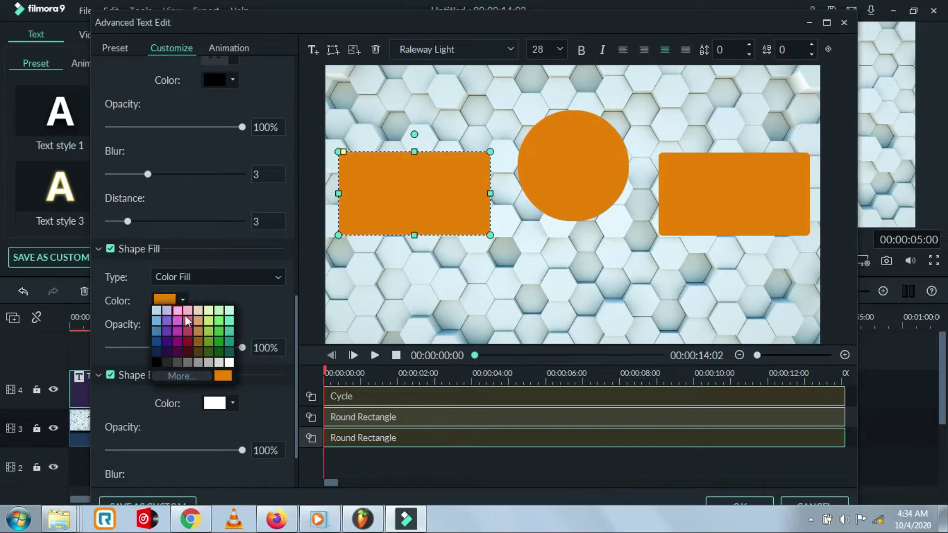
left_click(208, 363)
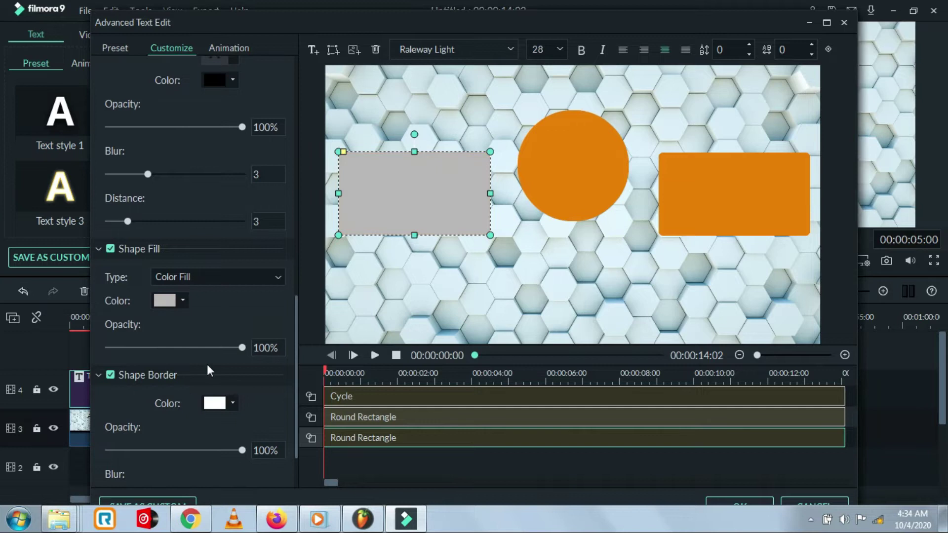
Step: Give the left rectangle a medium gray shape border with size 20 and 69% opacity
scroll(229, 311, "down", 1)
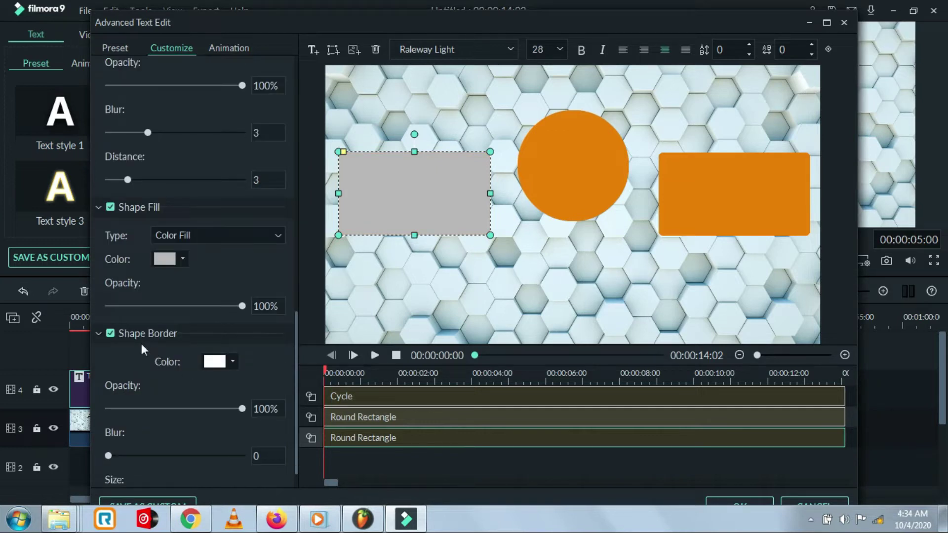
left_click(233, 364)
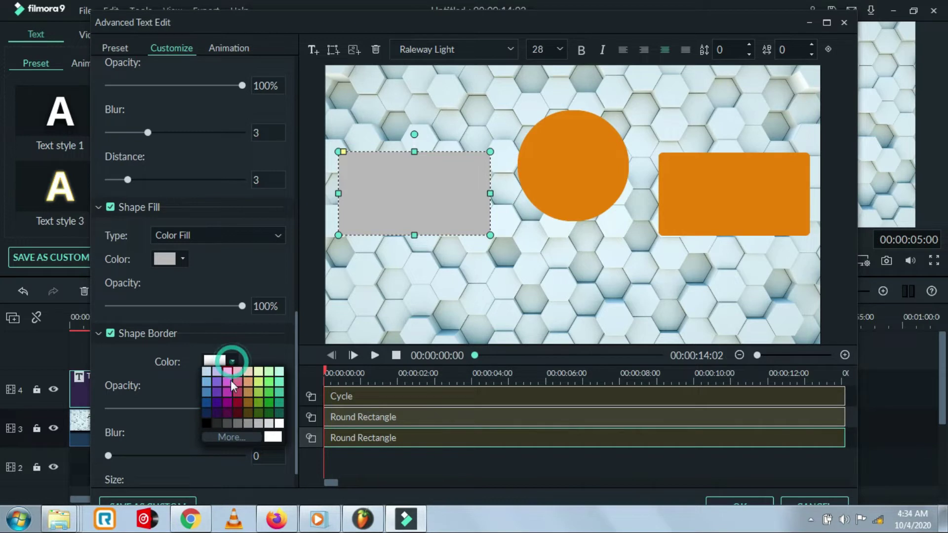
left_click(245, 423)
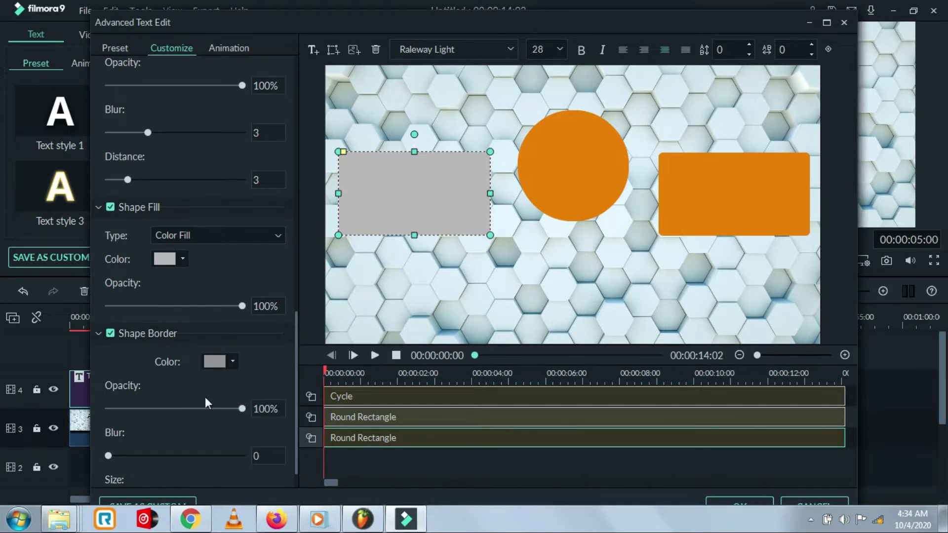
scroll(241, 375, "down", 1)
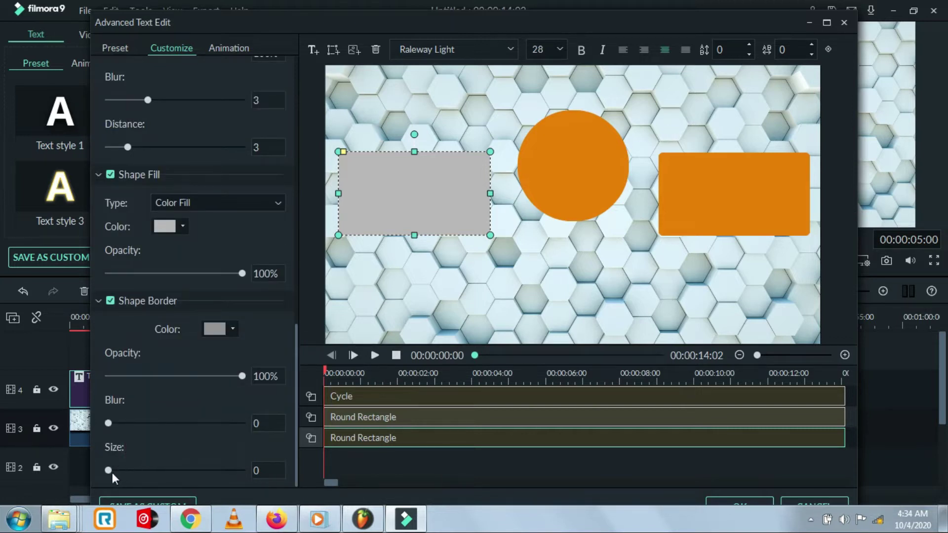
left_click_drag(109, 472, 109, 471)
left_click_drag(120, 470, 162, 468)
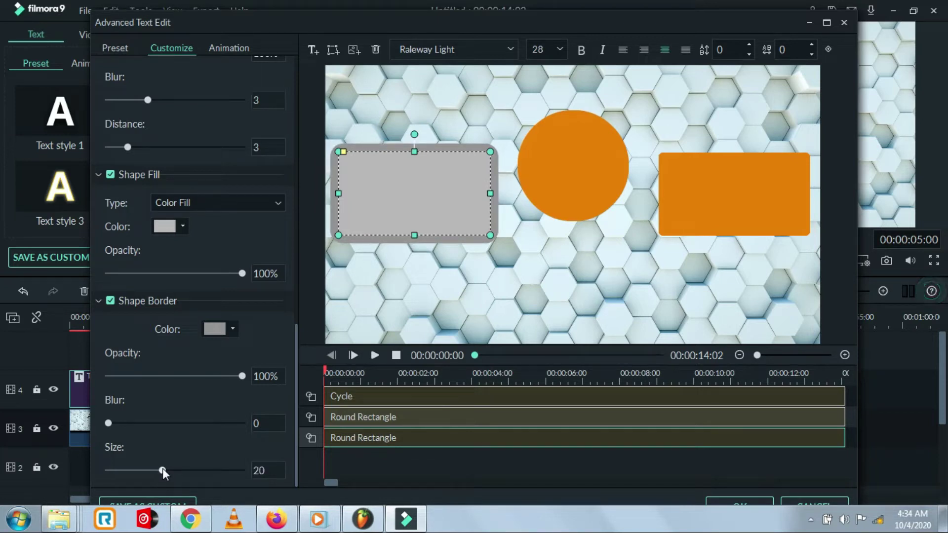
left_click(229, 440)
left_click_drag(242, 378, 201, 378)
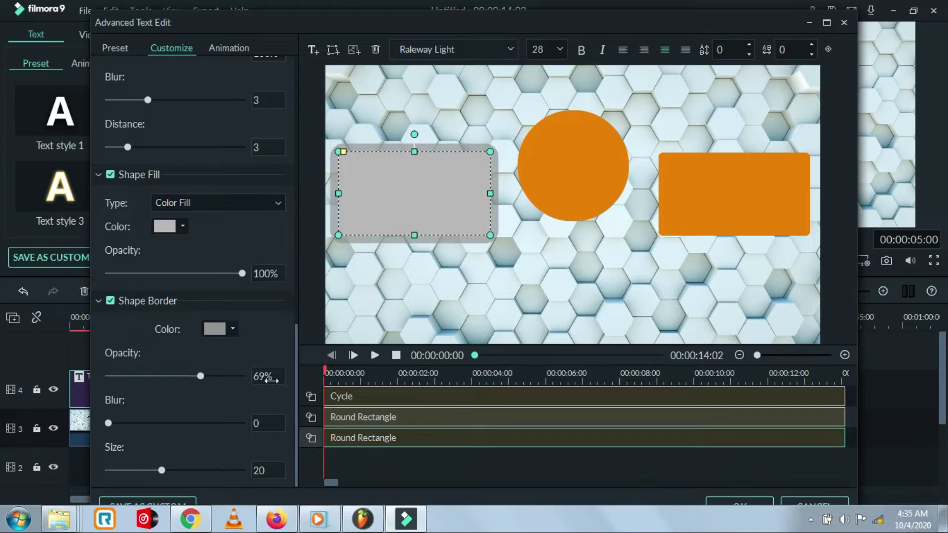
left_click(422, 296)
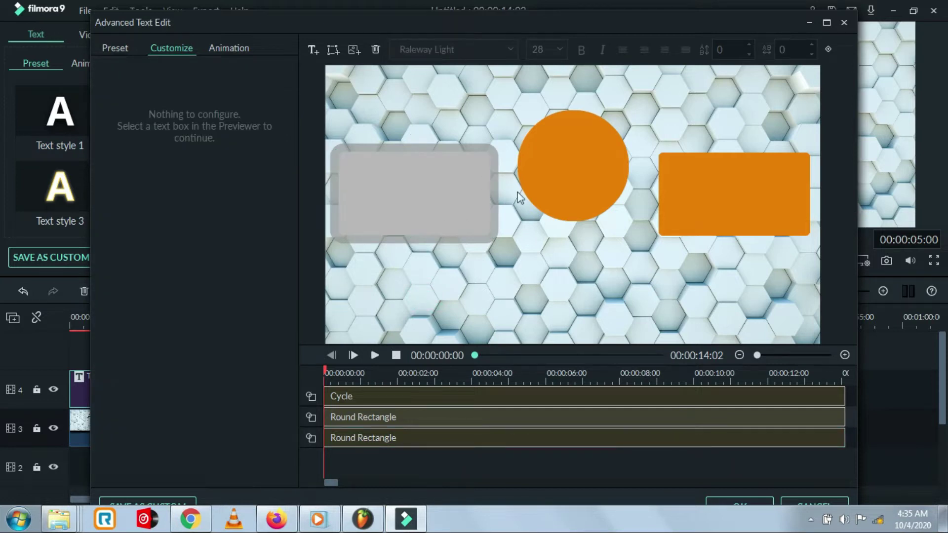
Step: Set the circle's shape fill color to the same light gray as the left rectangle
left_click(568, 168)
scroll(166, 386, "down", 8)
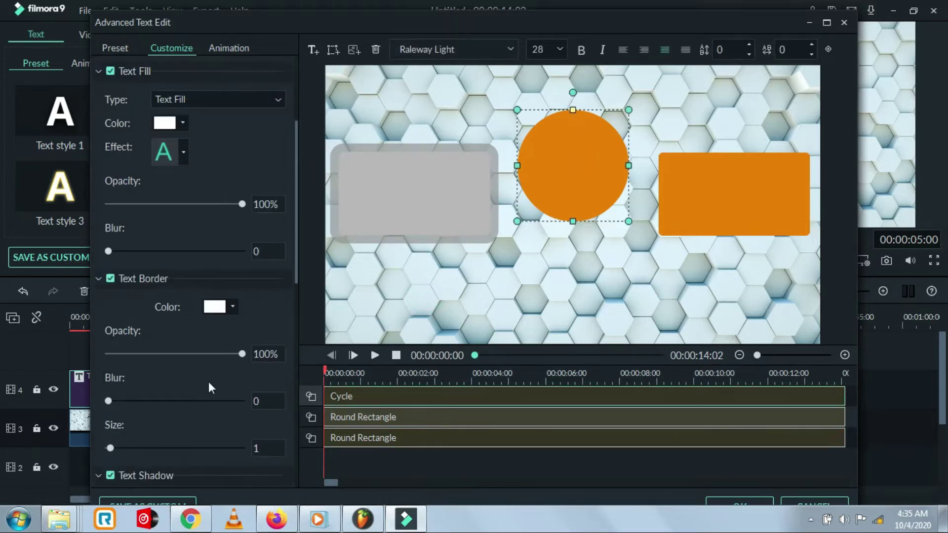
scroll(209, 388, "down", 3)
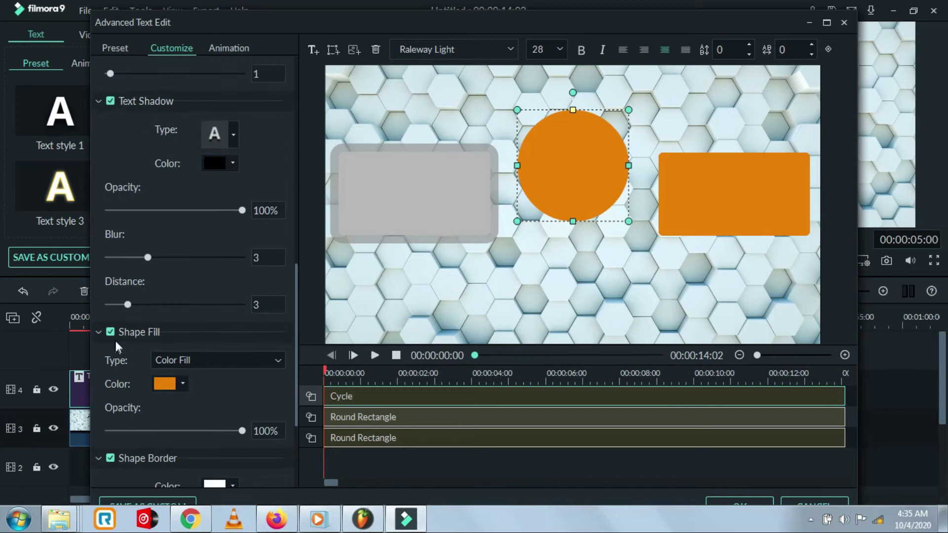
left_click(183, 385)
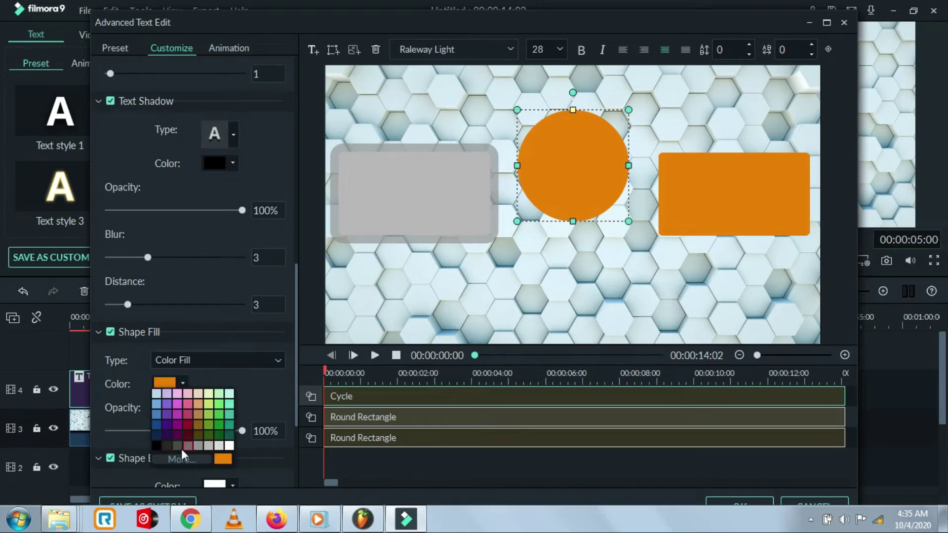
left_click(208, 445)
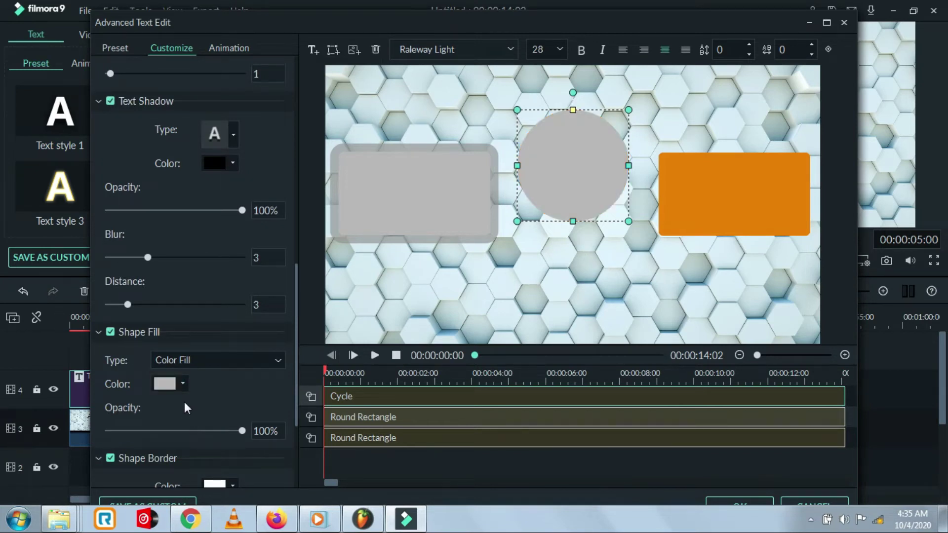
Step: Give the circle a medium gray shape border with size 20
scroll(203, 396, "down", 3)
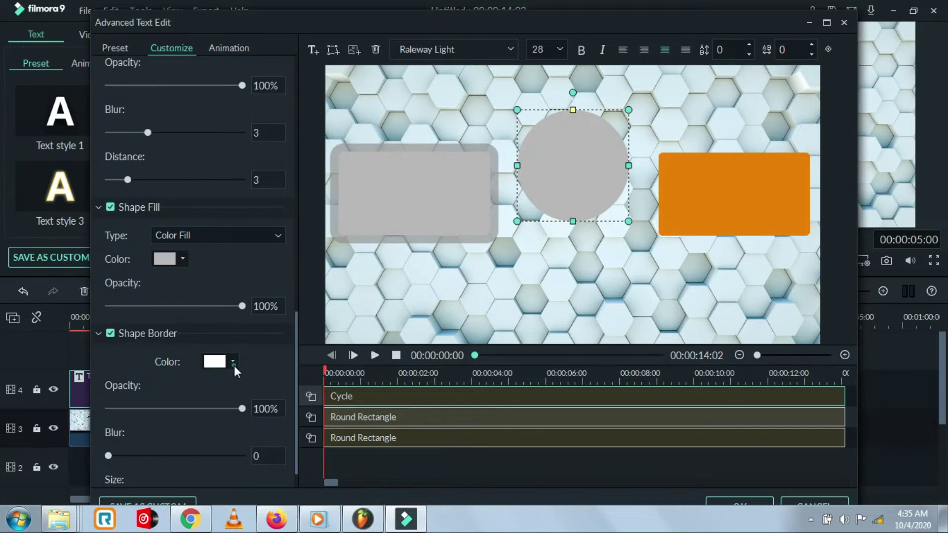
left_click(233, 363)
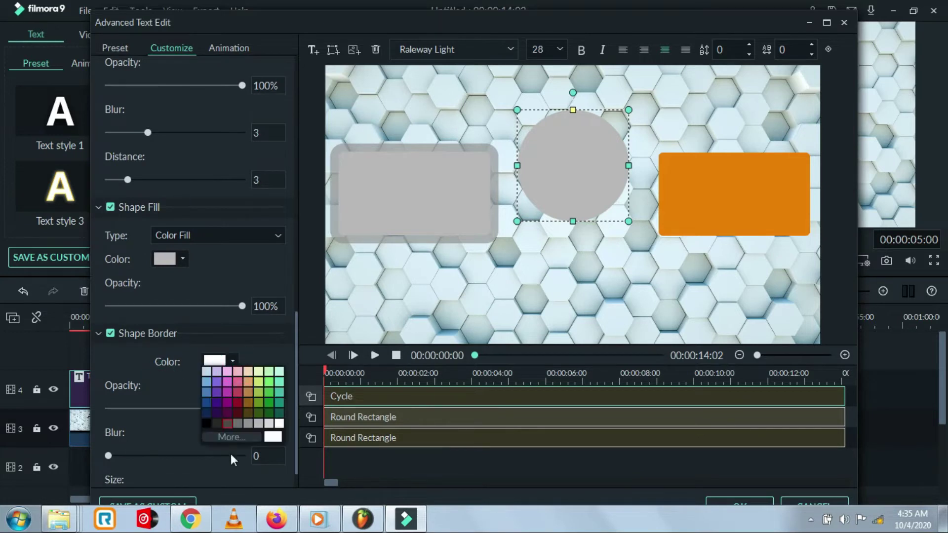
left_click(248, 425)
scroll(163, 434, "down", 1)
left_click_drag(108, 470, 162, 471)
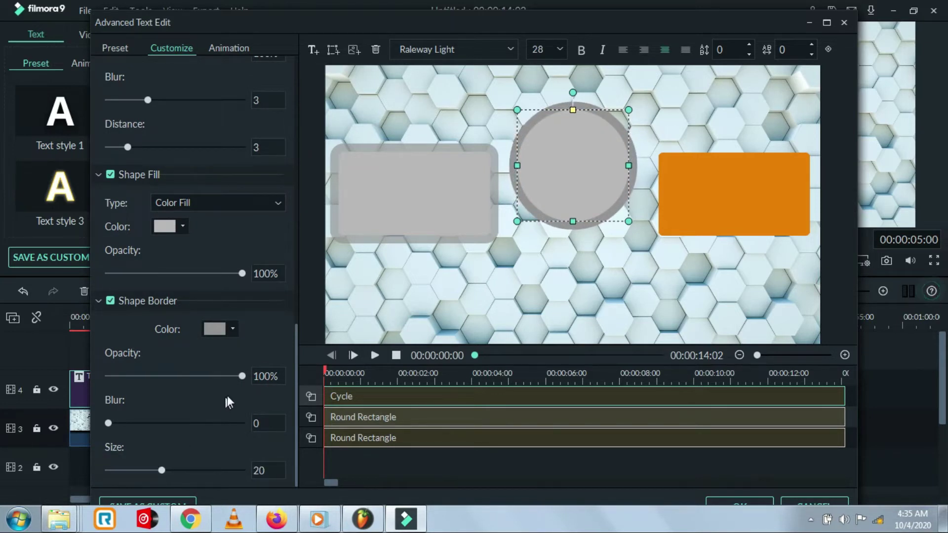
Step: Set the opacity of the circle's shape border to 90%
left_click_drag(242, 376, 200, 377)
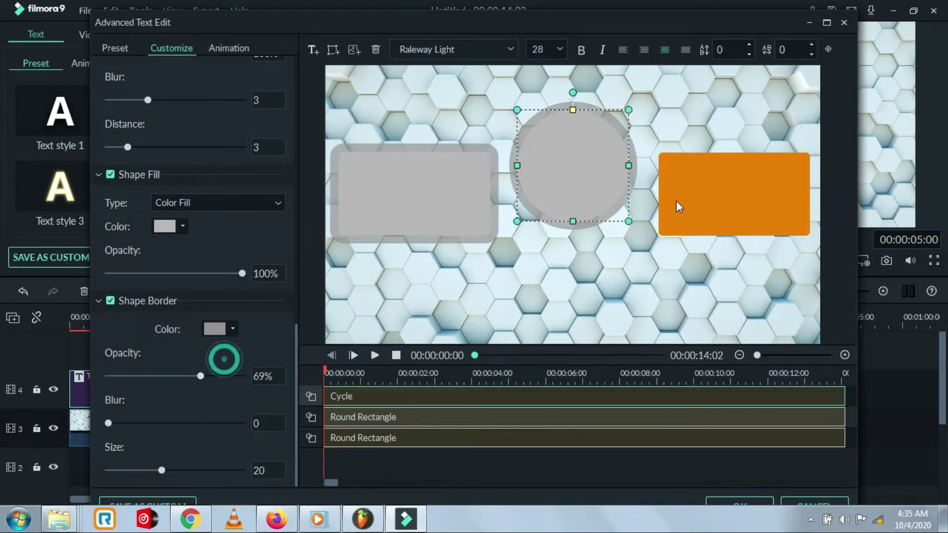
left_click(717, 210)
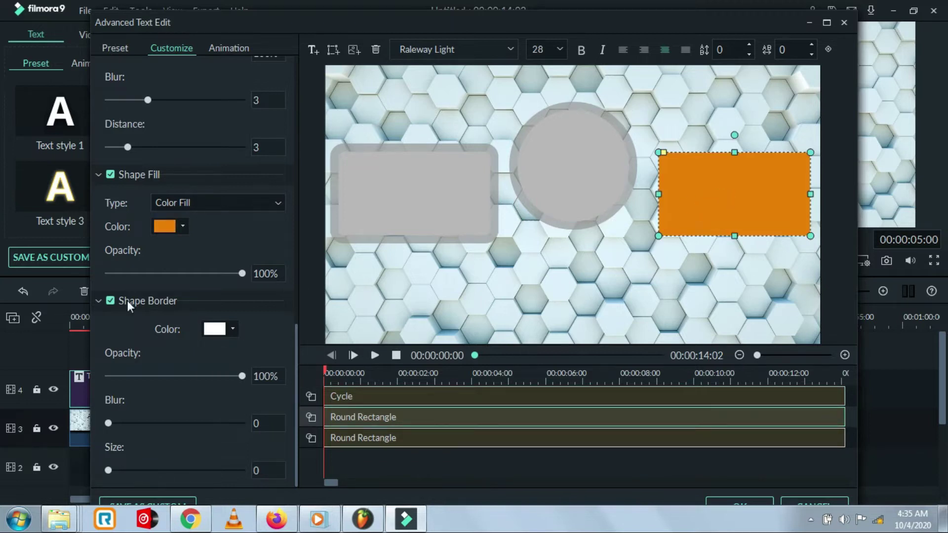
left_click(564, 184)
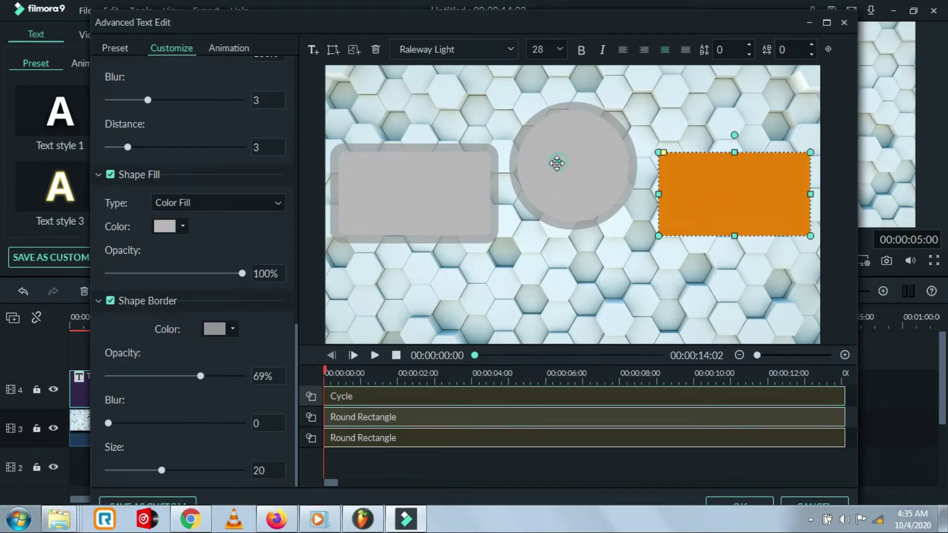
left_click_drag(200, 377, 229, 377)
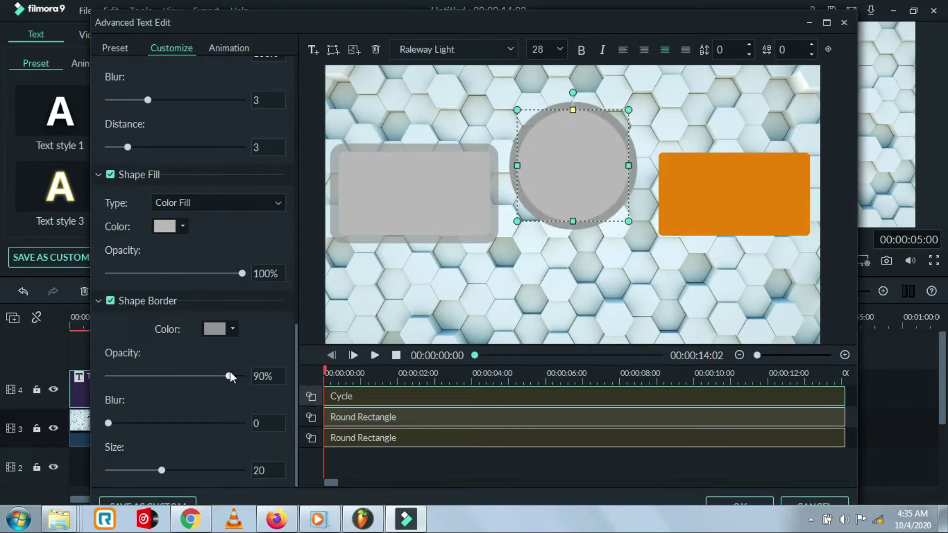
left_click_drag(230, 375, 229, 375)
Step: Give the right rectangle a medium gray shape border with size 20 and 69% opacity
left_click(717, 214)
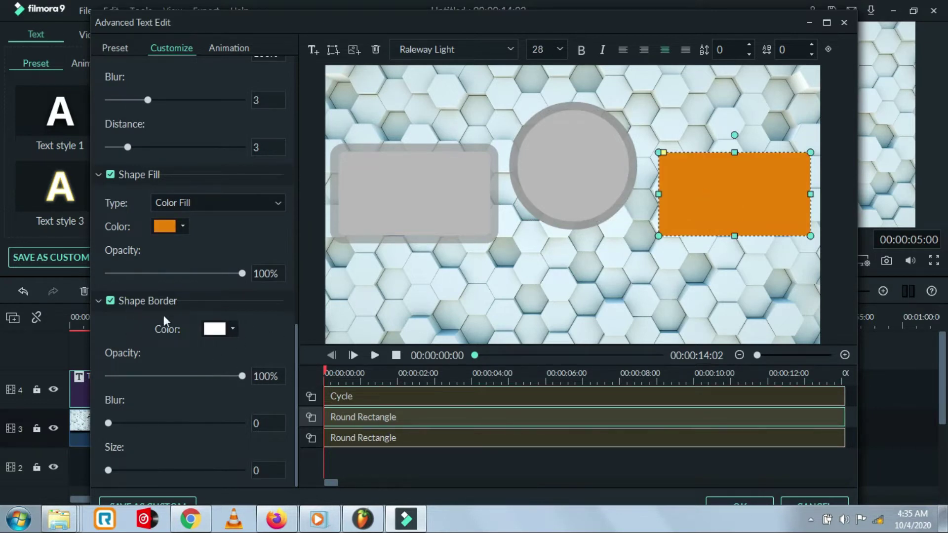
left_click(233, 328)
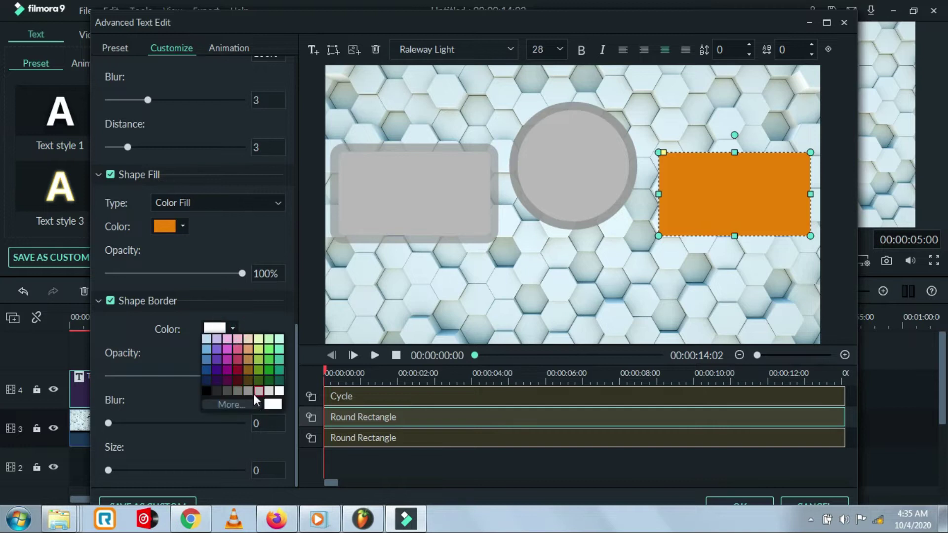
left_click(248, 392)
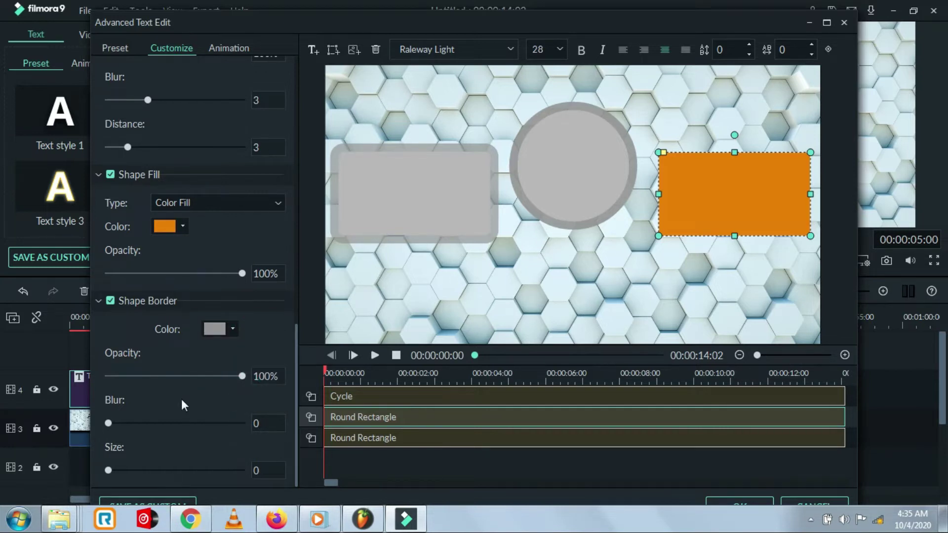
left_click_drag(108, 470, 161, 467)
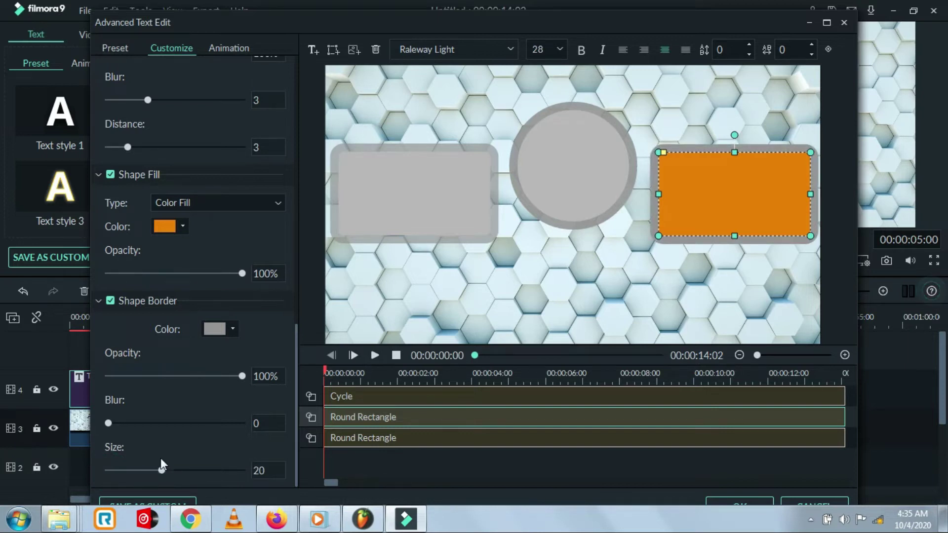
left_click_drag(242, 376, 200, 380)
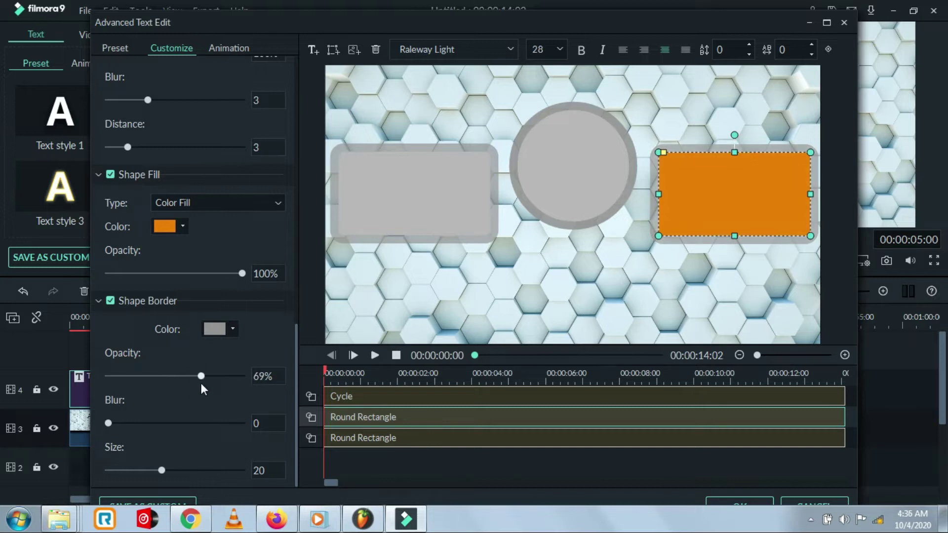
Step: Set the right rectangle's shape fill color to the same light gray as the other shapes, and deselect it
left_click(182, 228)
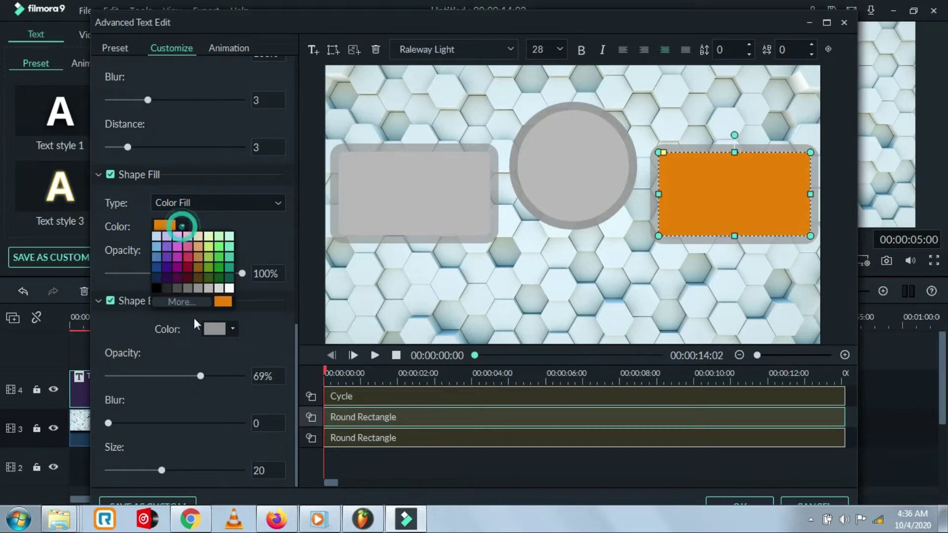
left_click(211, 289)
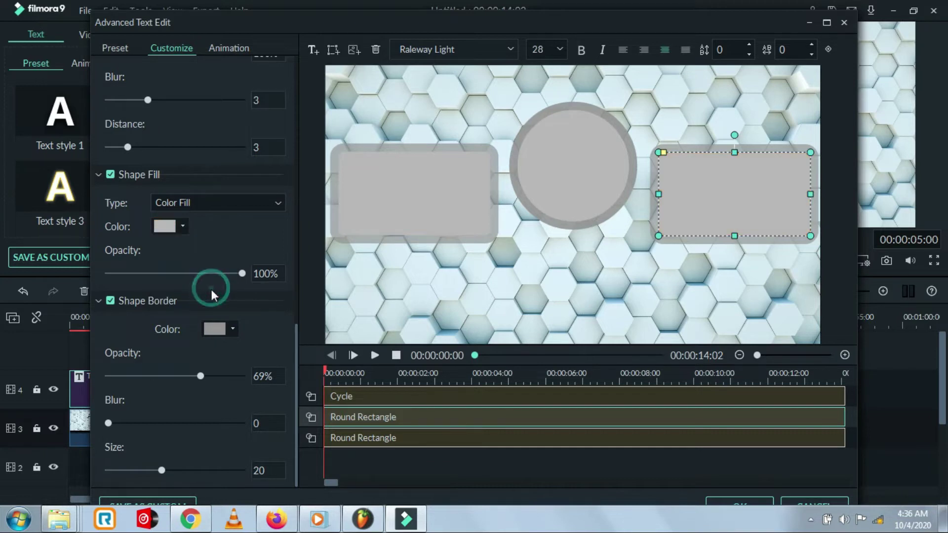
left_click(590, 262)
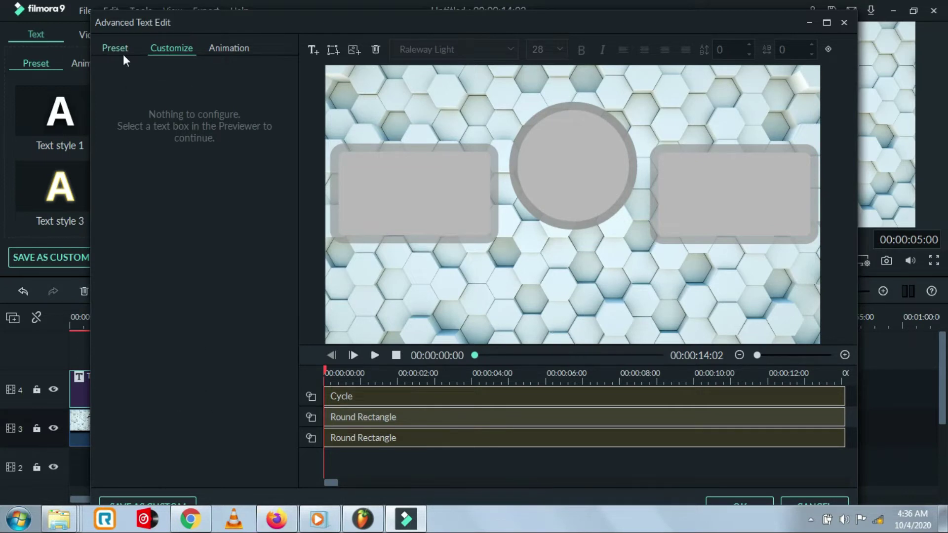
left_click(319, 53)
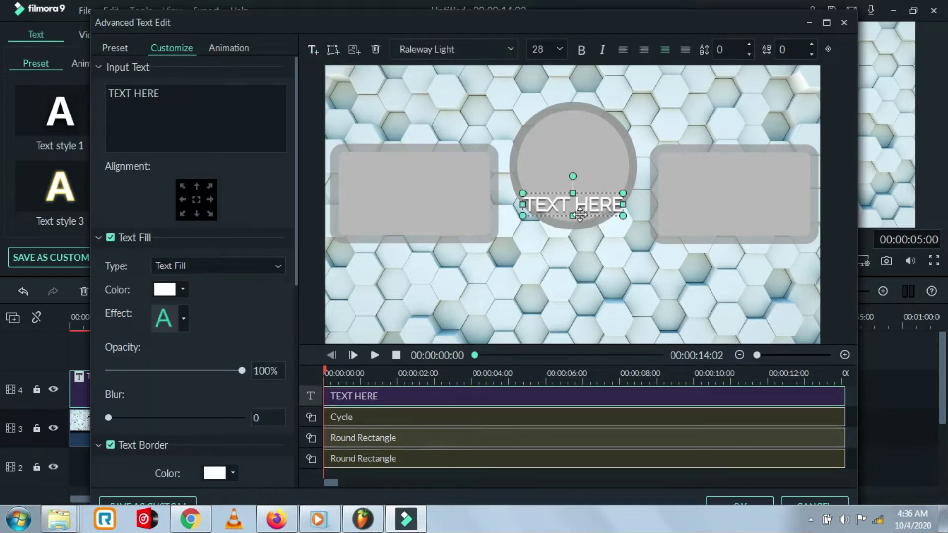
left_click_drag(574, 218, 580, 283)
key("Delete")
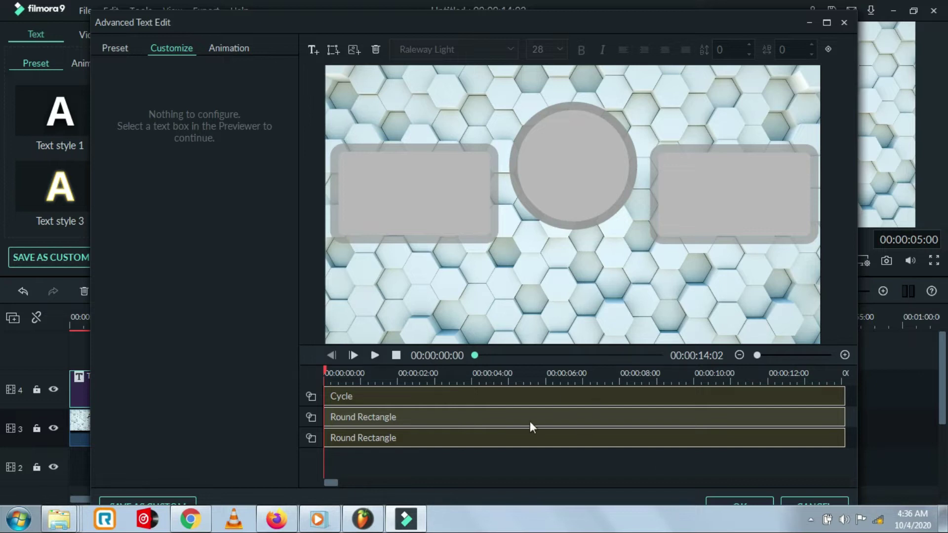
Step: Apply the custom shape design to the title and close the advanced text editor
left_click(739, 503)
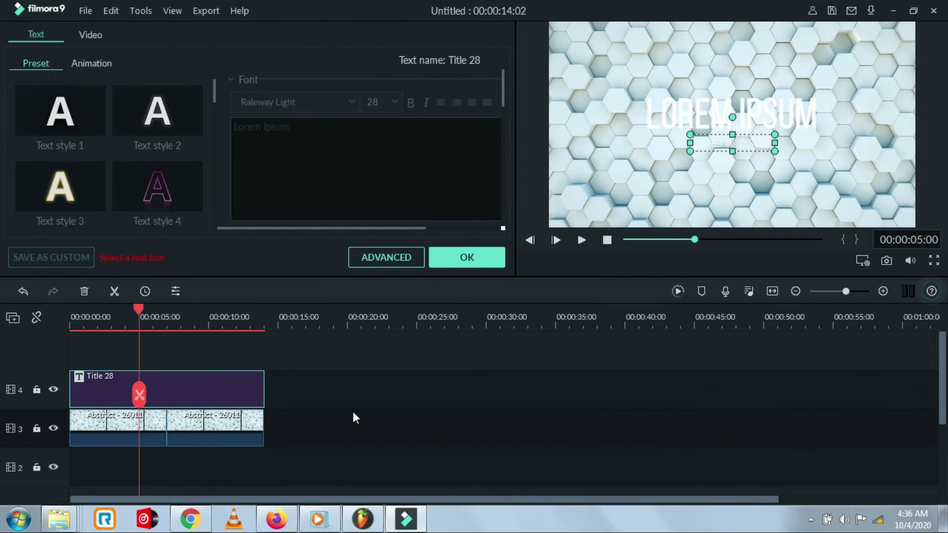
Step: Play the timeline from the start to preview the animated shapes title, and return the playhead to the beginning
left_click_drag(138, 310, 71, 316)
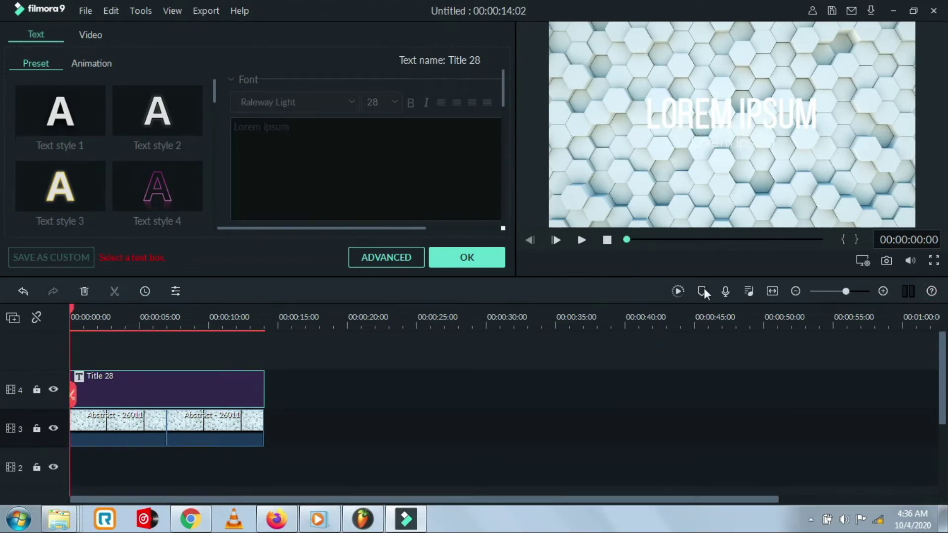
key("space")
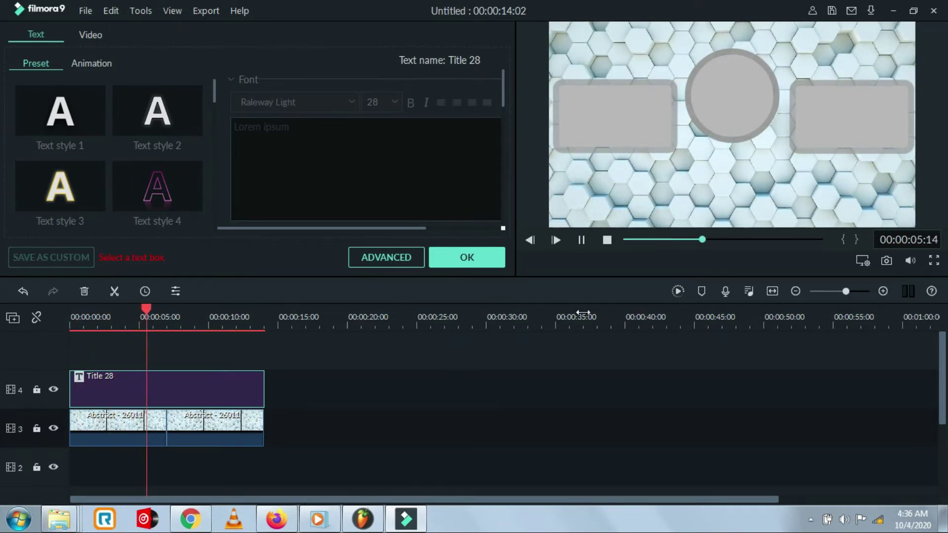
left_click(174, 310)
left_click_drag(172, 314, 70, 316)
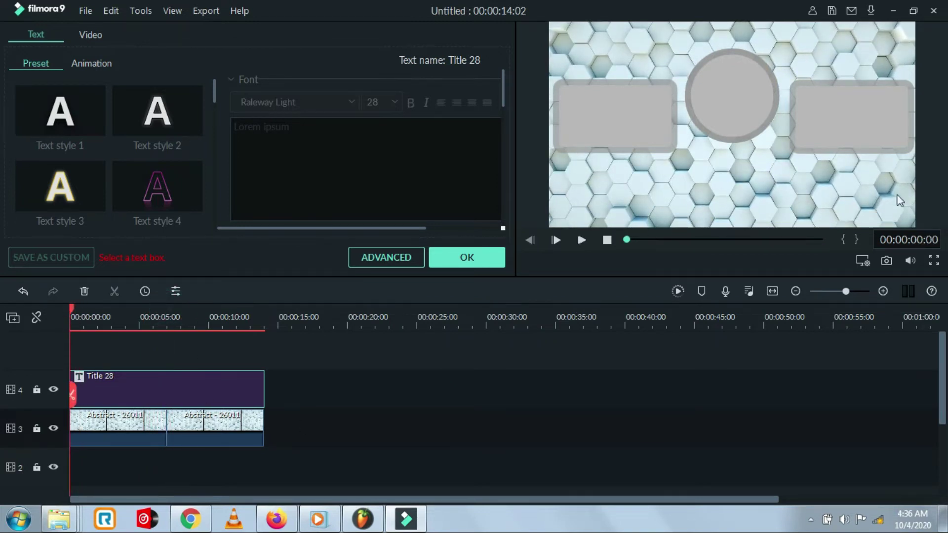
Step: Nudge the circle shape slightly to the right in the preview, and close the title's text settings
left_click(732, 112)
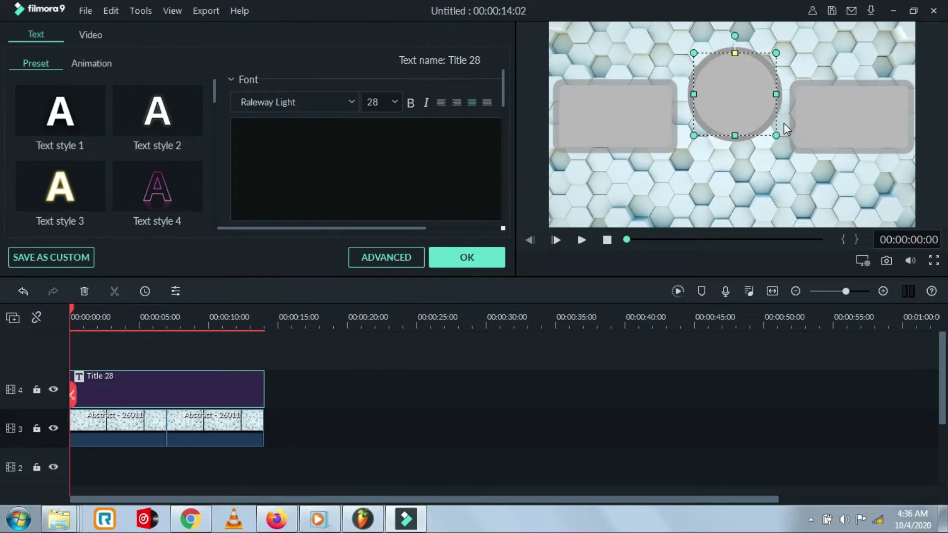
left_click(438, 355)
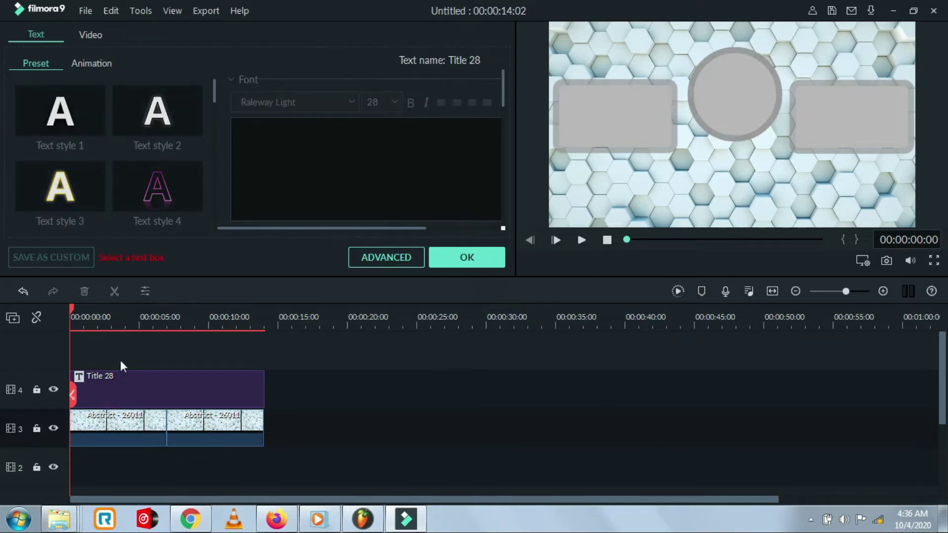
left_click(487, 265)
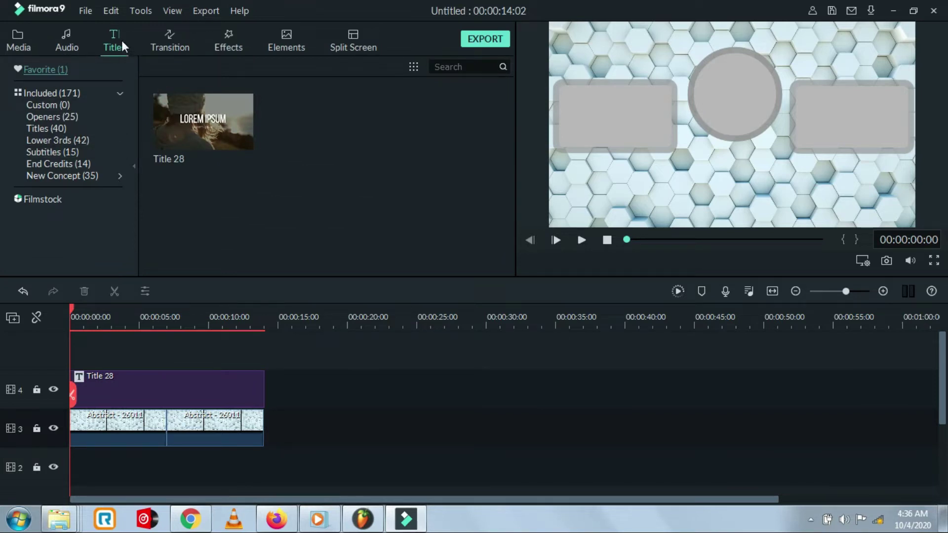
Step: Add another Title 28 on a track above the shapes title at the timeline start, and open its text settings
mouse_move(204, 141)
left_click(203, 121)
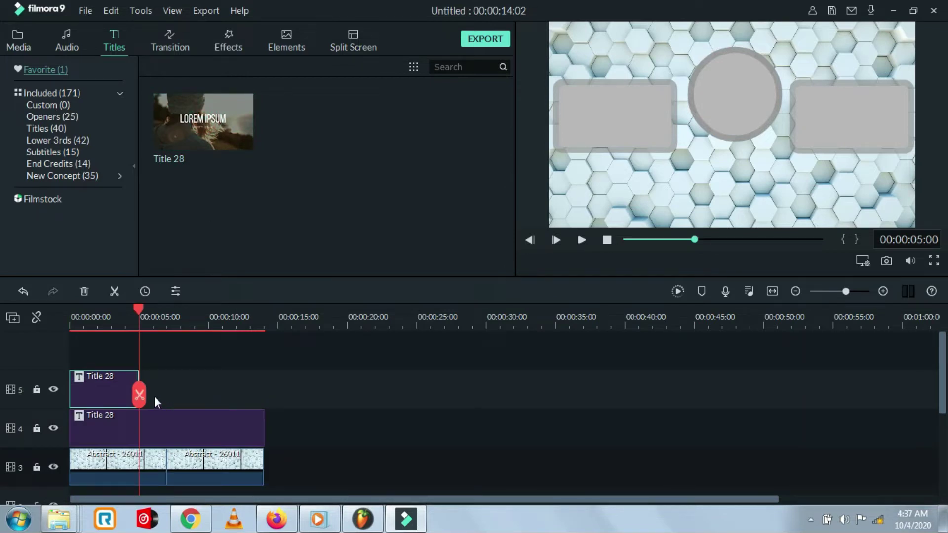
double_click(101, 385)
Step: Replace the small text line of the new title with "SUNSCRIBE TO MY CHANNEL" and confirm the text settings
triple_click(313, 131)
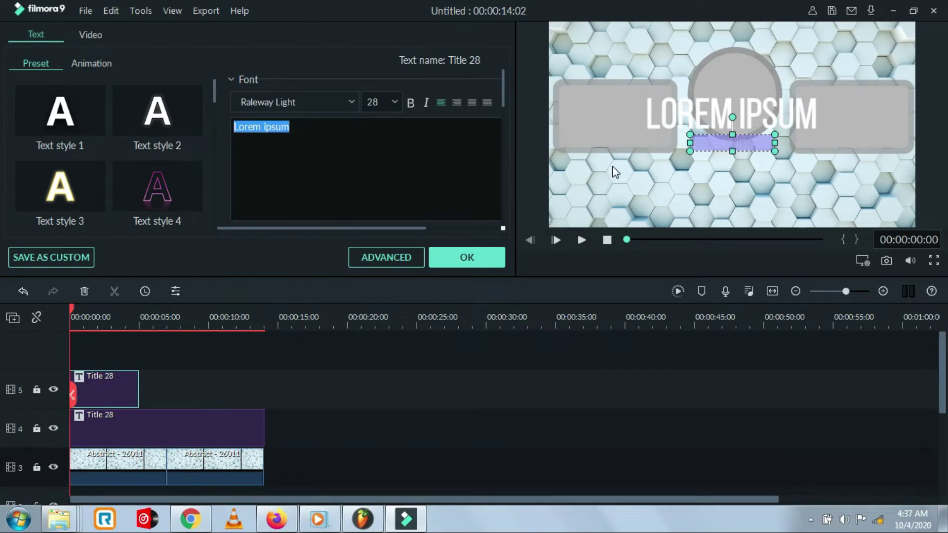
type("SUNSC")
type("RIBE TO")
type(" MY C")
type("HAMM")
type("E")
key("BackSpace")
key("BackSpace")
key("BackSpace")
type("NNEL")
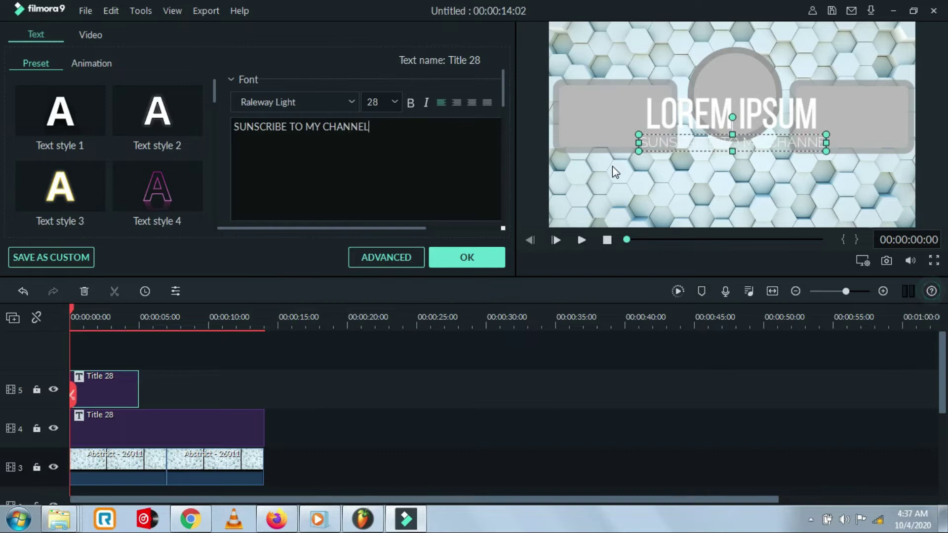
left_click(424, 164)
left_click(464, 258)
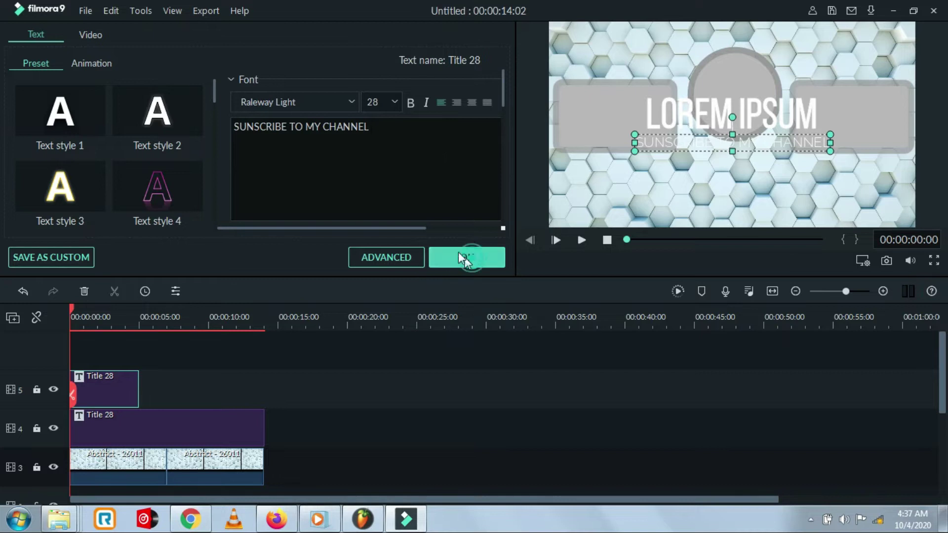
Step: Open the new title in the advanced text editor and set the small text line's fill color to black
double_click(111, 394)
left_click(402, 255)
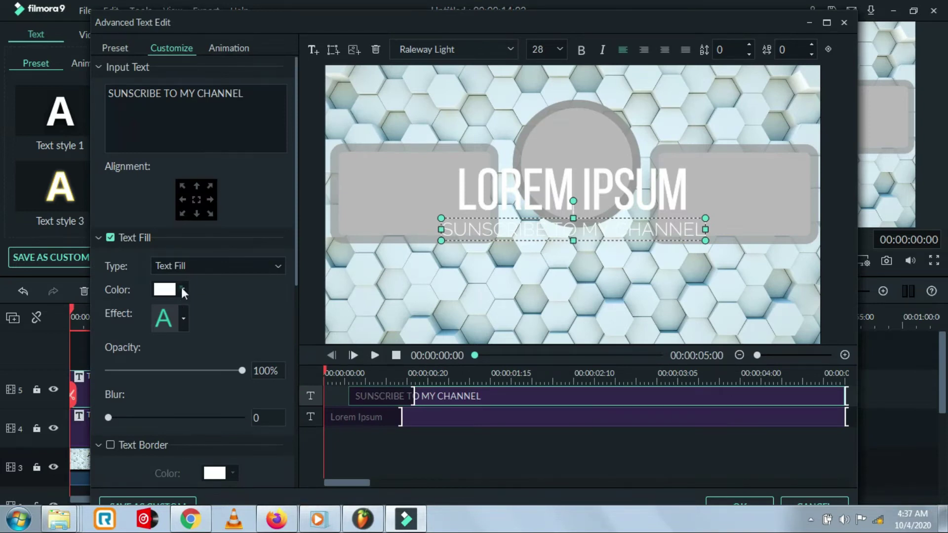
left_click(182, 290)
left_click(157, 352)
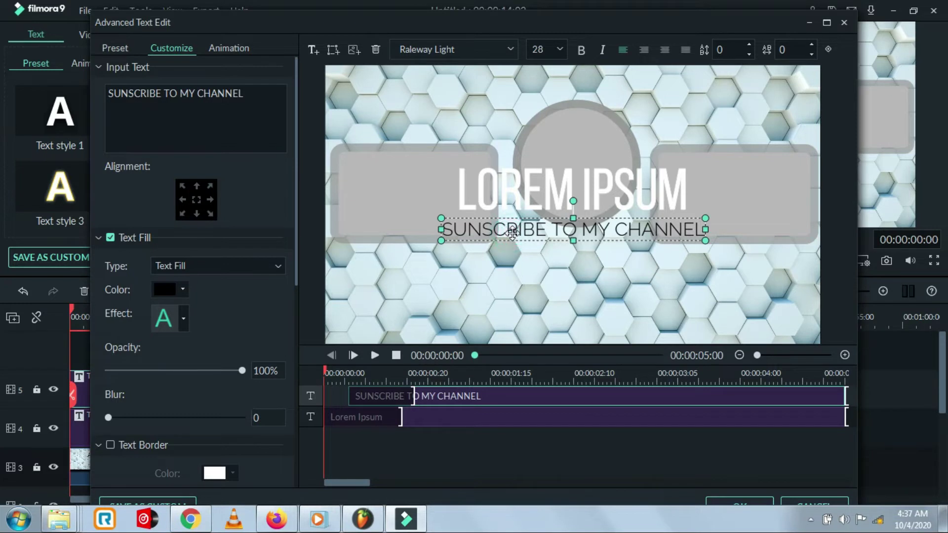
Step: Delete the small text line and move the large "Lorem Ipsum" line below the circle
left_click_drag(524, 230, 529, 293)
key("Delete")
left_click(558, 209)
left_click_drag(558, 209, 558, 271)
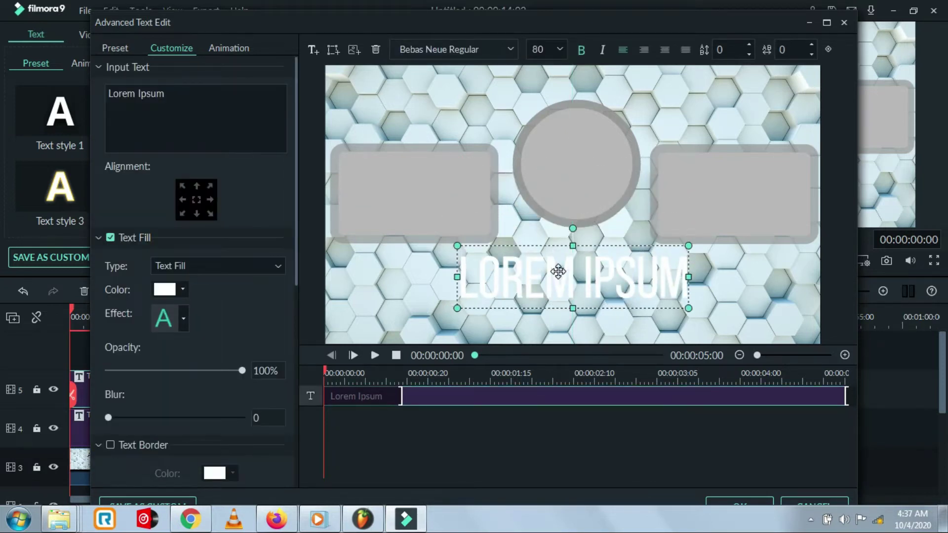
Step: Replace the large "Lorem Ipsum" text with "SUBSCRIBE TO MY CHANNEL"
double_click(559, 271)
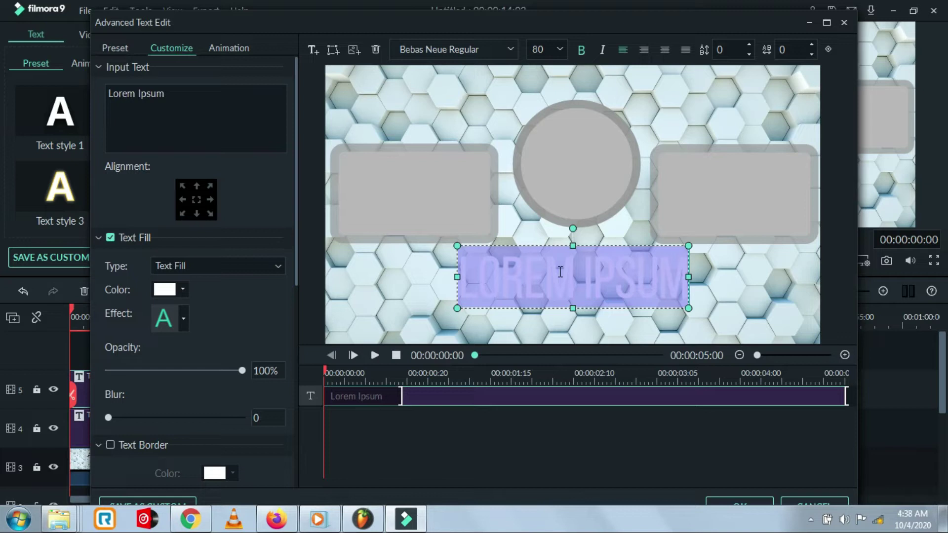
type("SU")
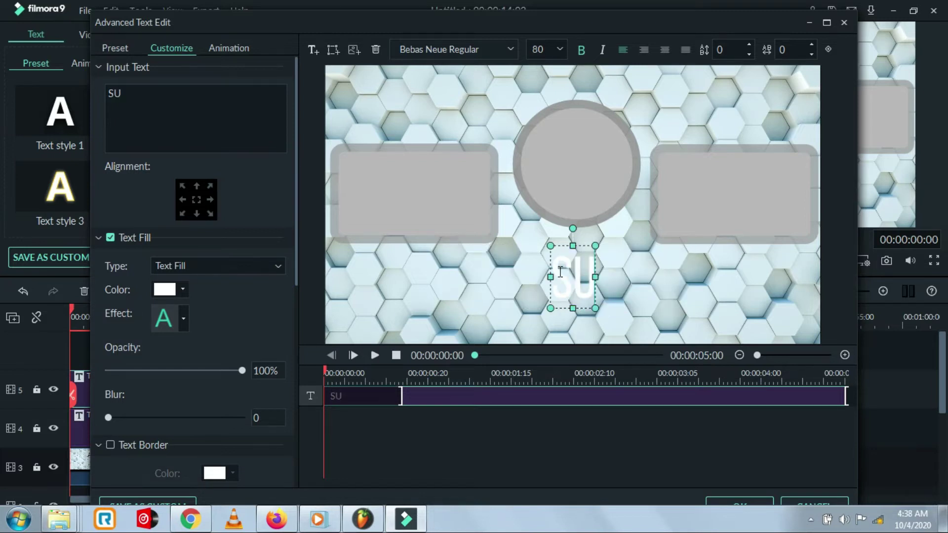
type("B")
key("BackSpace")
key("BackSpace")
key("BackSpace")
type("SUBSCRIBER")
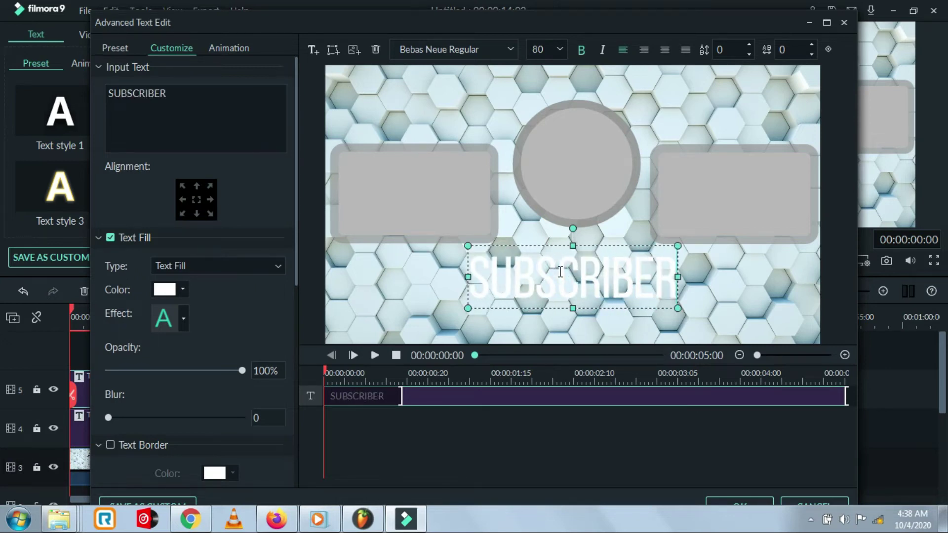
key("BackSpace")
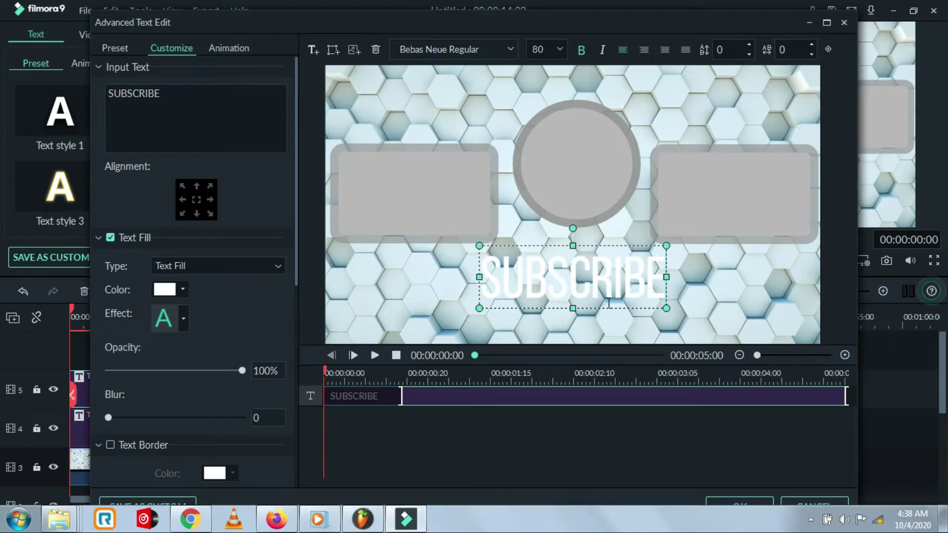
type("TO N")
key("BackSpace")
type("=M")
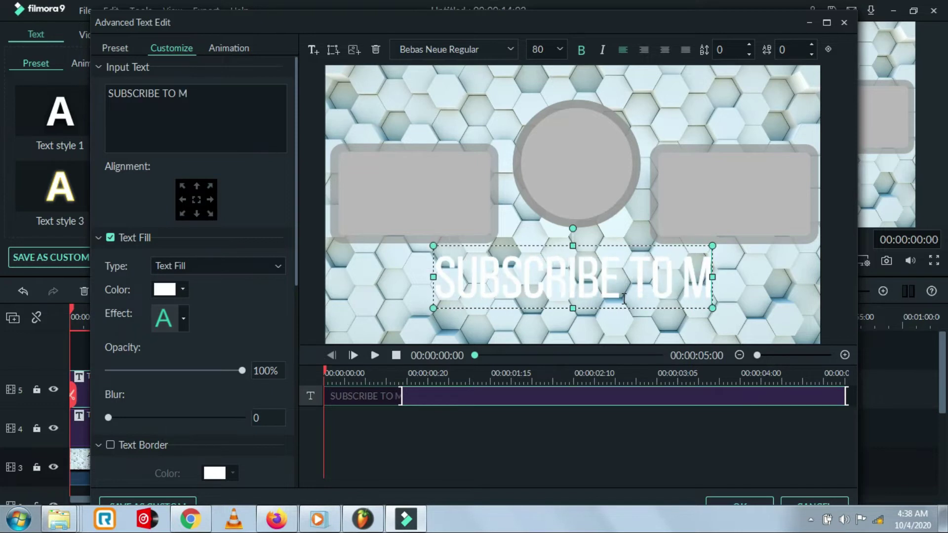
type("Y CHAN")
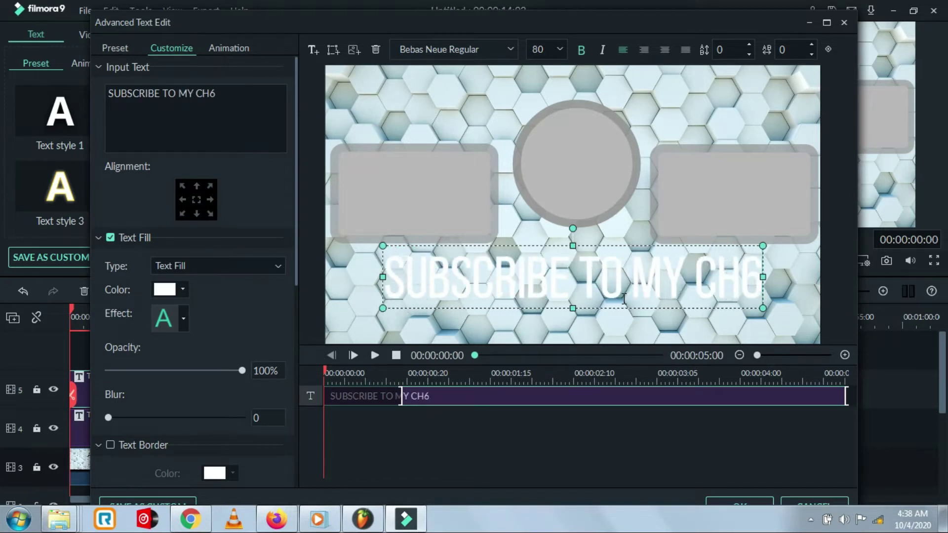
type("NE")
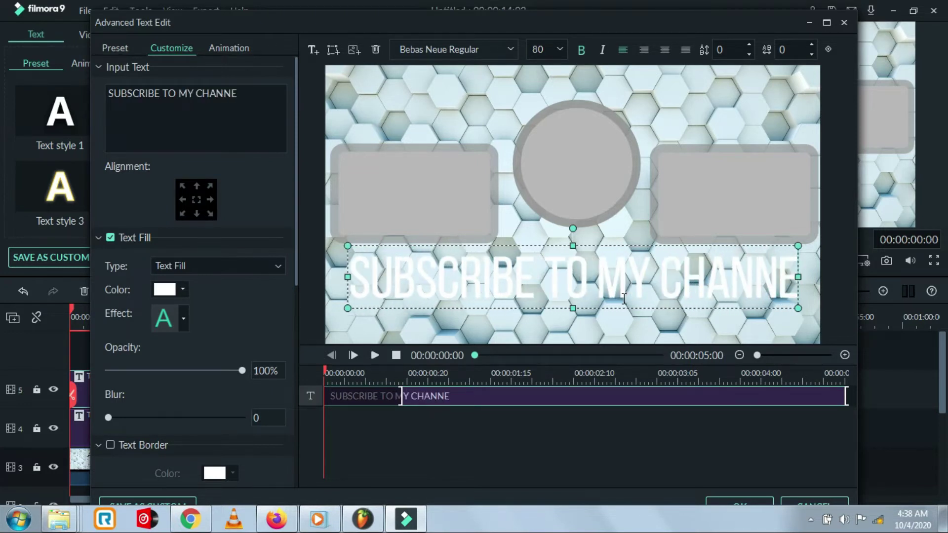
type("L")
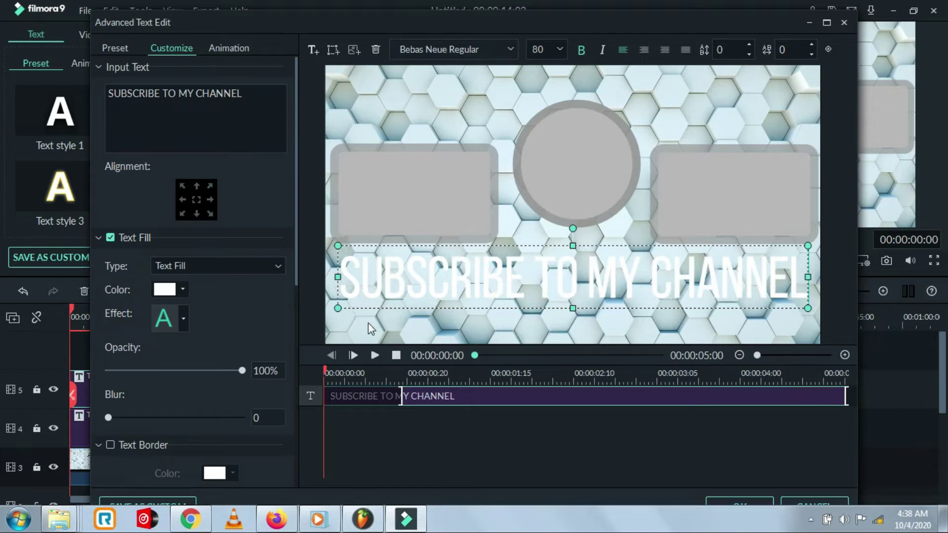
Step: Scale down the "SUBSCRIBE TO MY CHANNEL" text and center it above the circle at the frame's upper edge
left_click_drag(338, 308, 379, 303)
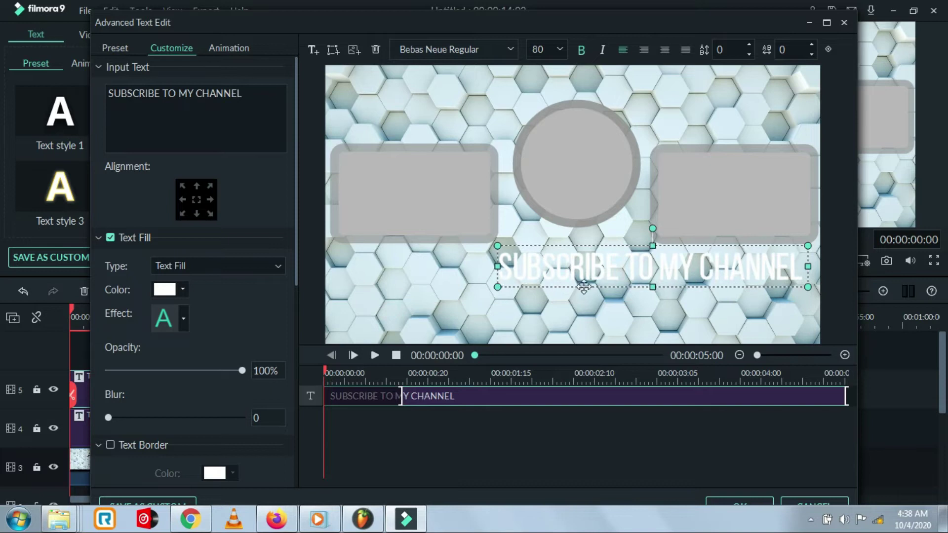
left_click_drag(577, 271, 508, 79)
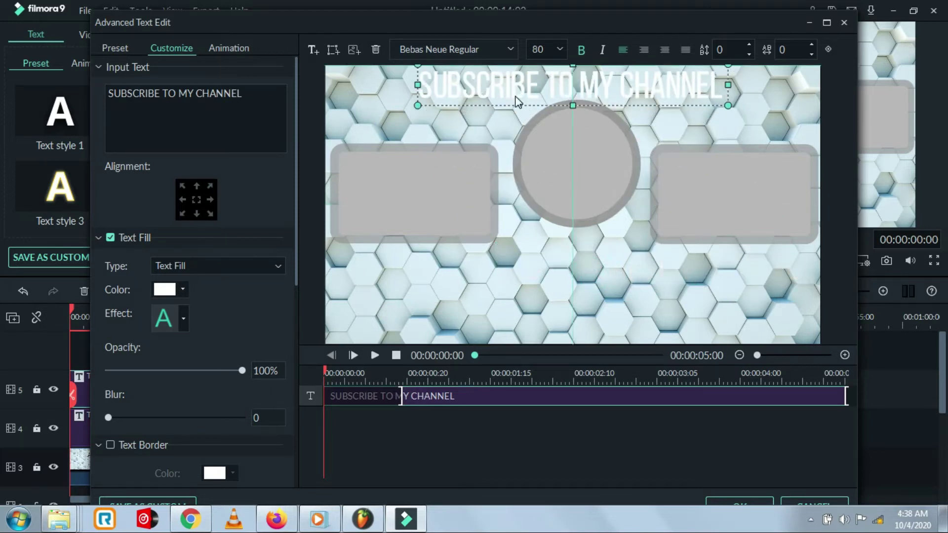
left_click_drag(429, 104, 473, 99)
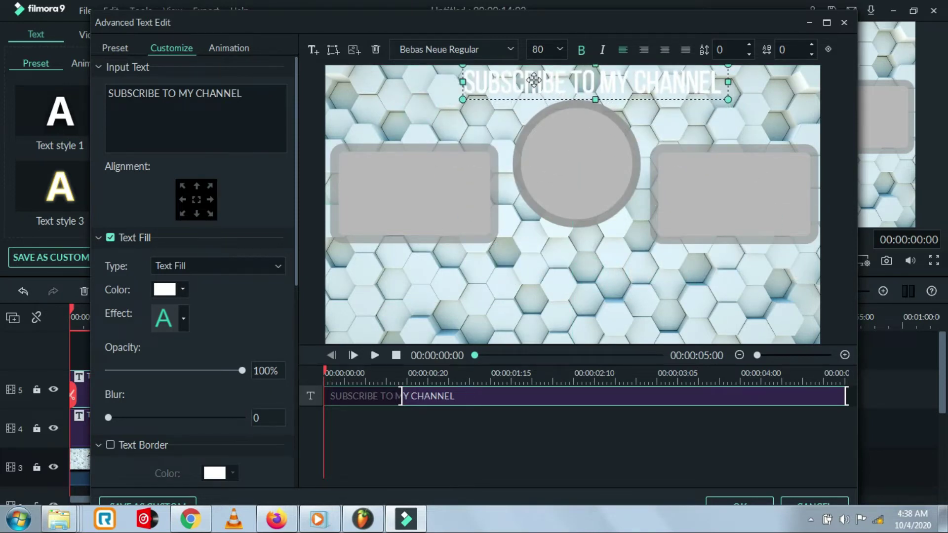
left_click_drag(602, 84, 594, 84)
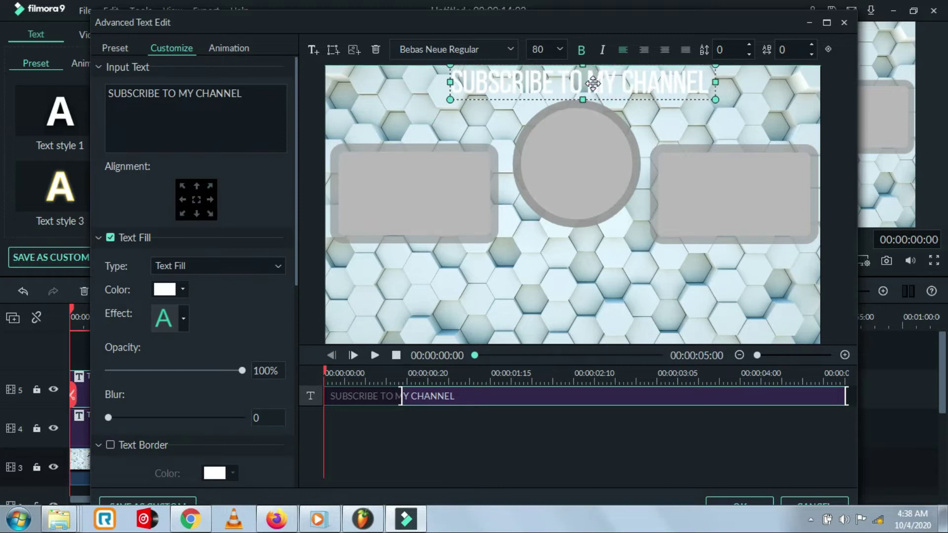
Step: Set the "SUBSCRIBE TO MY CHANNEL" text fill to black, apply the changes and close the title's text settings
left_click(183, 289)
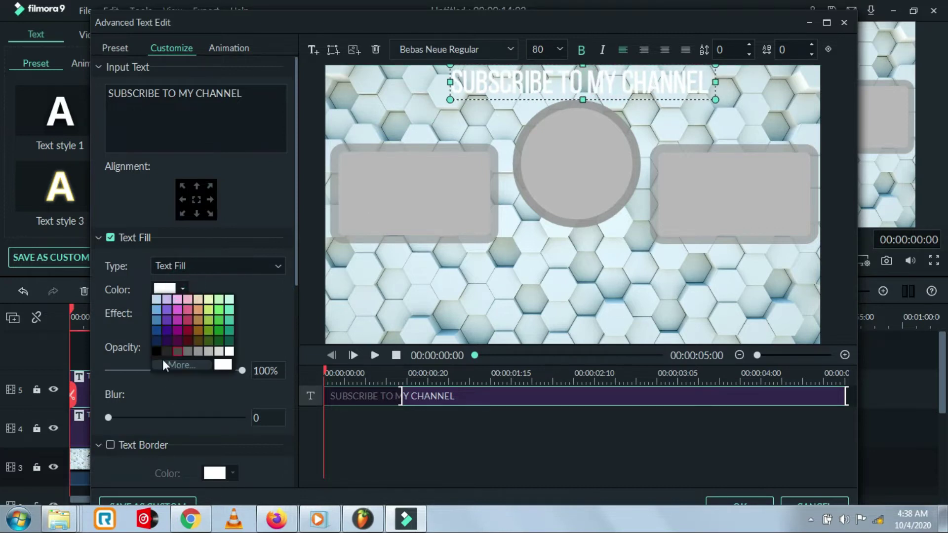
left_click(162, 359)
left_click(577, 279)
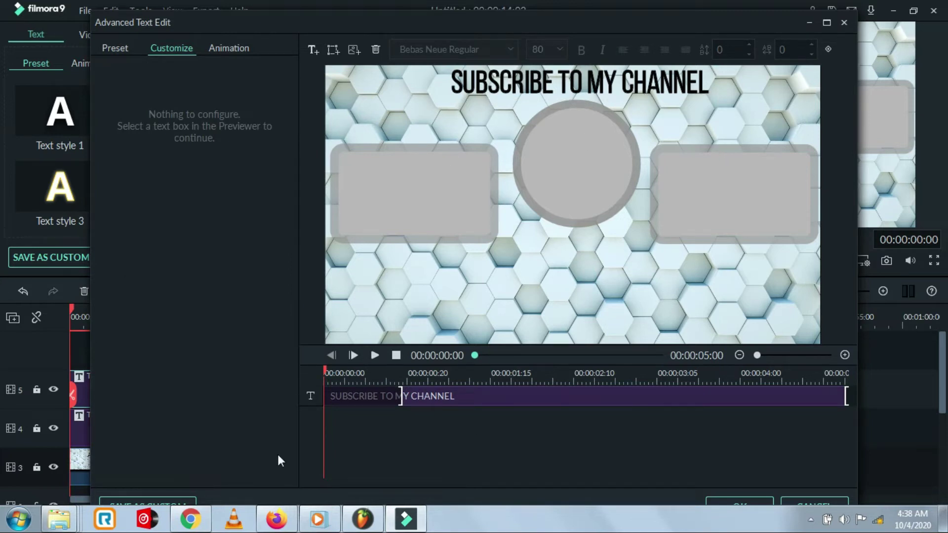
left_click(740, 504)
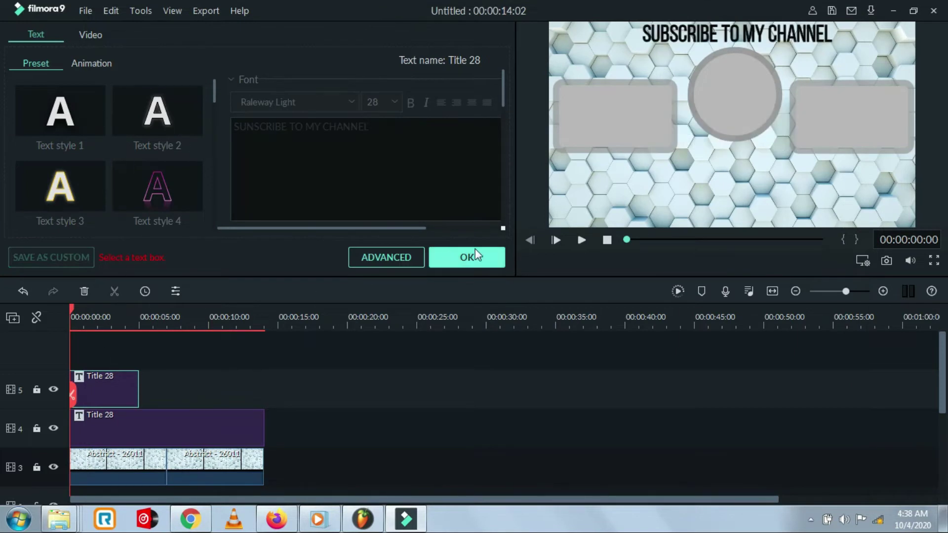
left_click(477, 257)
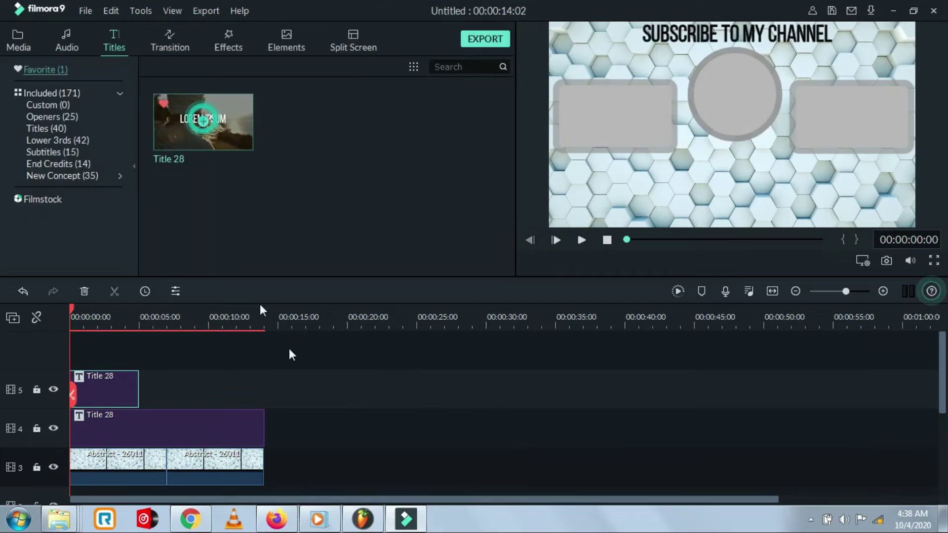
Step: Add a third Title 28 on a new upper track and delete its small text line in the advanced text editor
left_click(203, 120)
double_click(113, 401)
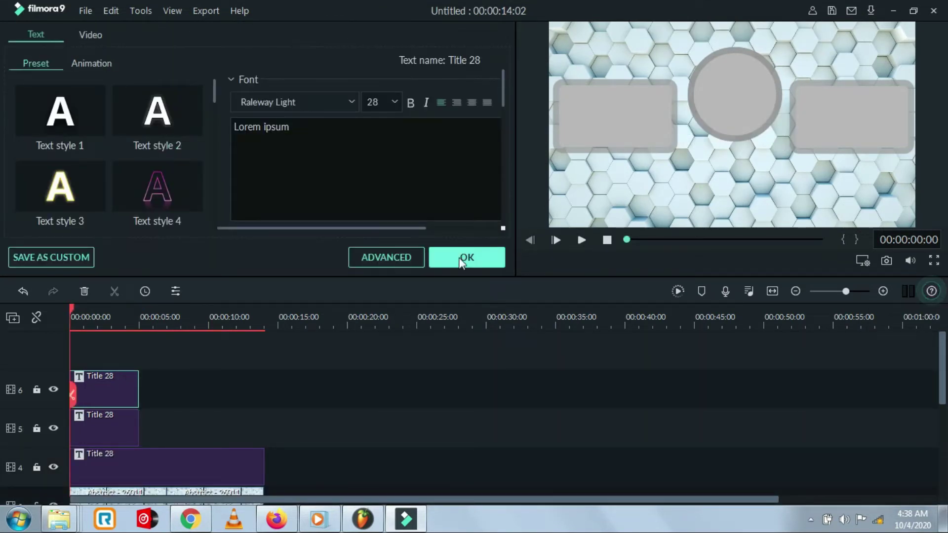
left_click(402, 259)
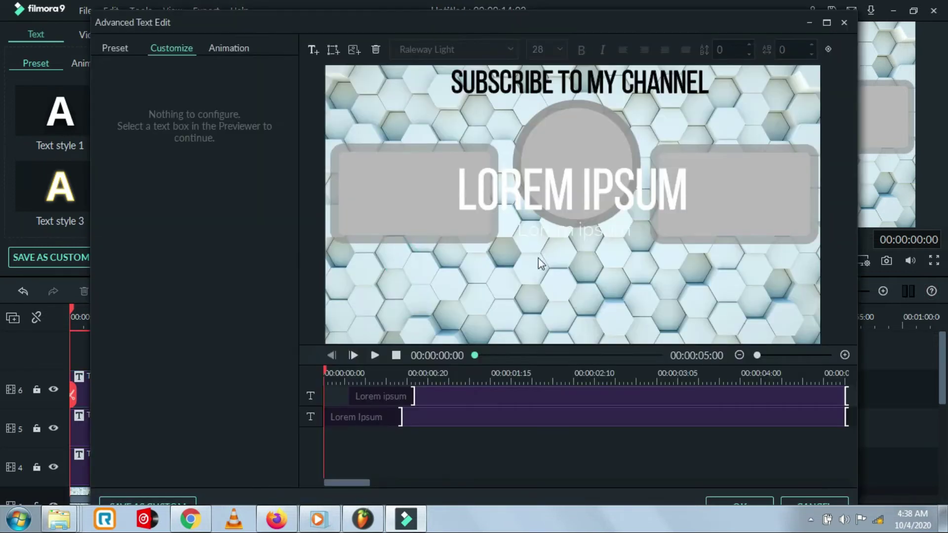
left_click(571, 231)
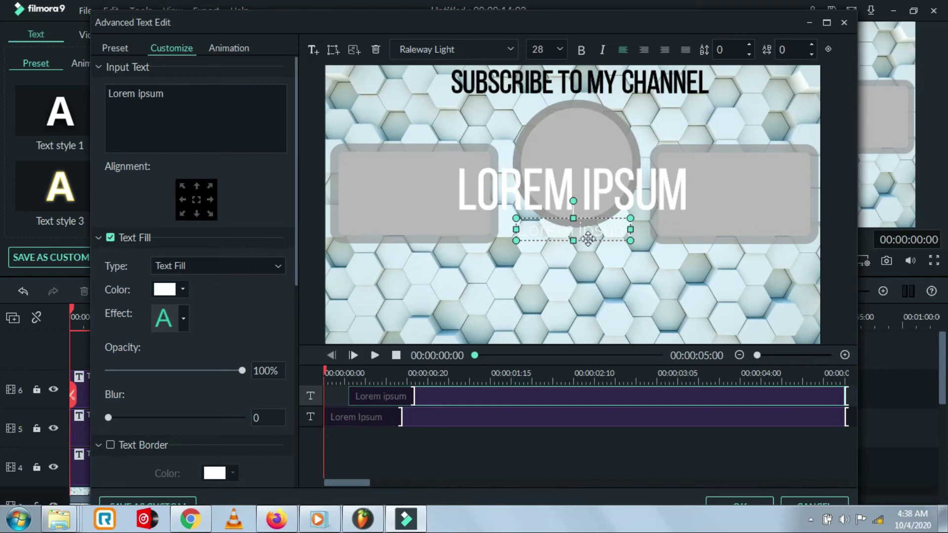
key("Delete")
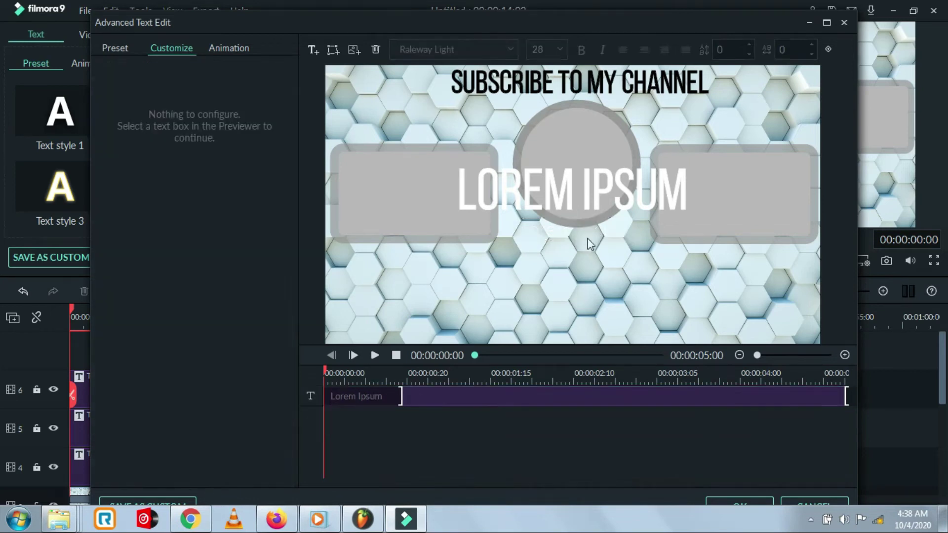
Step: Move the large "Lorem Ipsum" line below the left rectangle and replace its text with "NEXT VIDEO"
left_click(570, 203)
left_click_drag(571, 203, 466, 274)
double_click(466, 274)
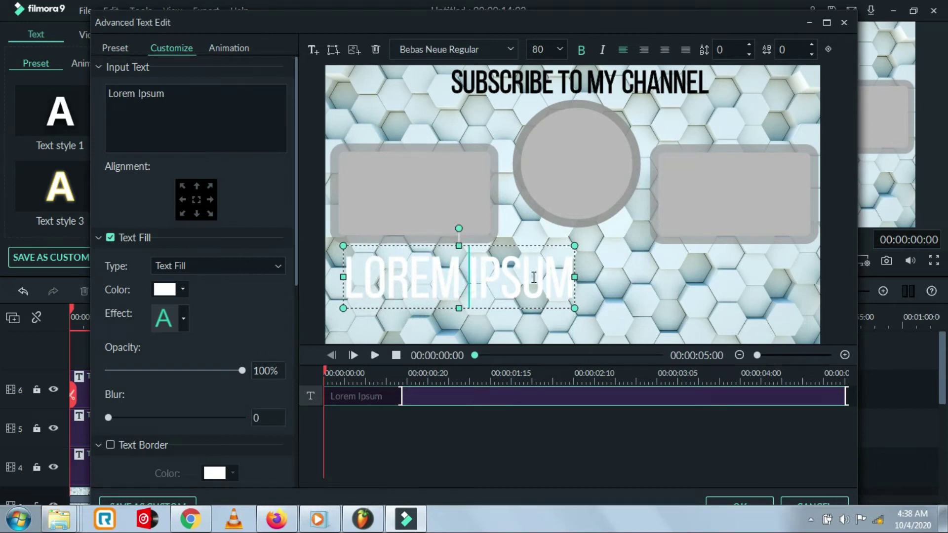
key("ctrl+a")
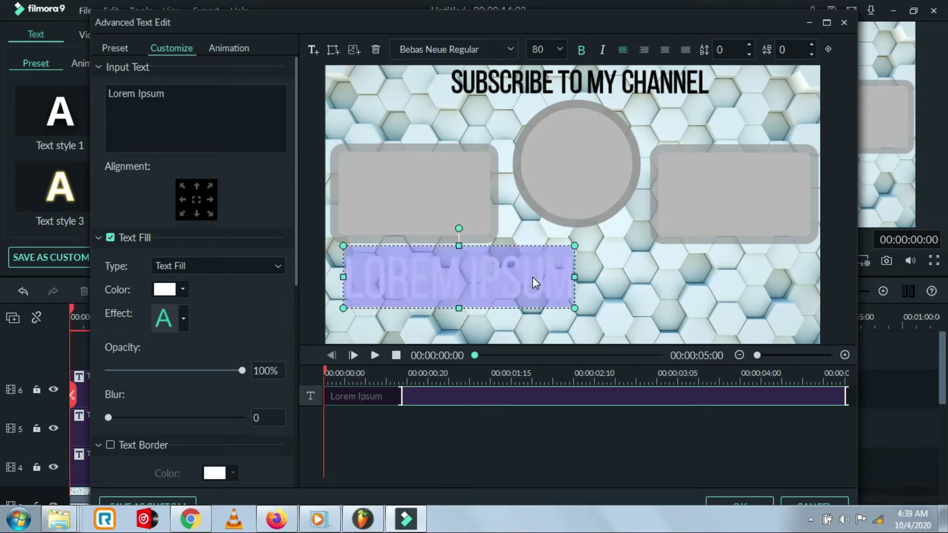
type("NEXT")
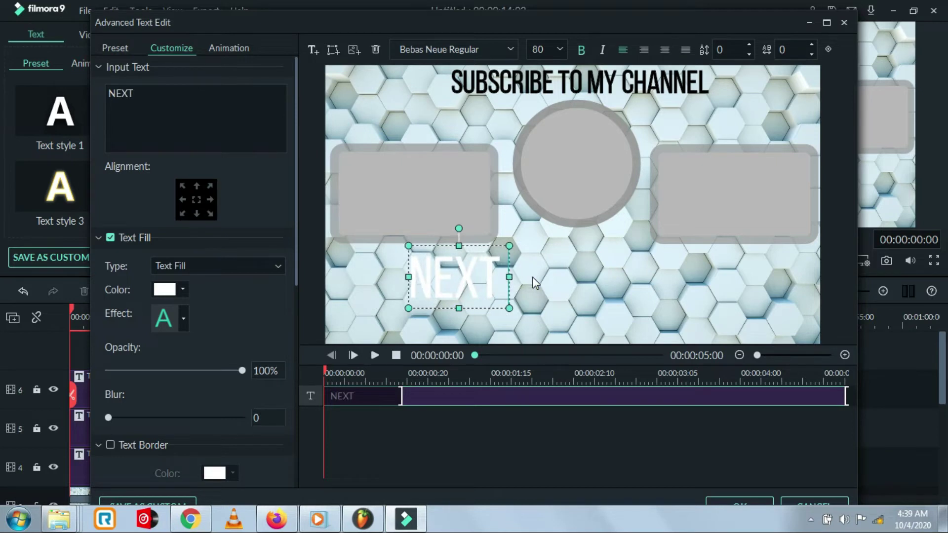
type(" VIDEO")
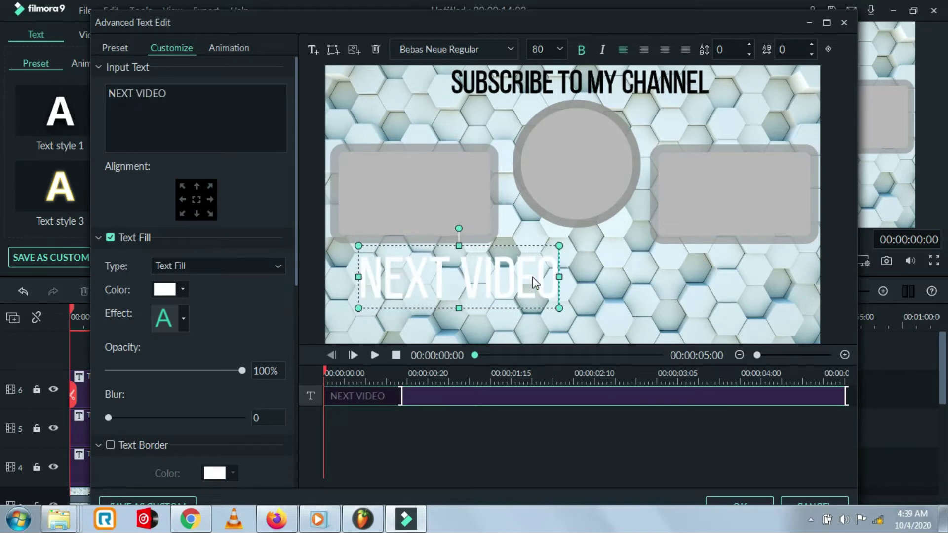
Step: Scale the "NEXT VIDEO" text down to about half its size below the left rectangle, and reselect its text box
left_click_drag(560, 310, 455, 276)
left_click(473, 327)
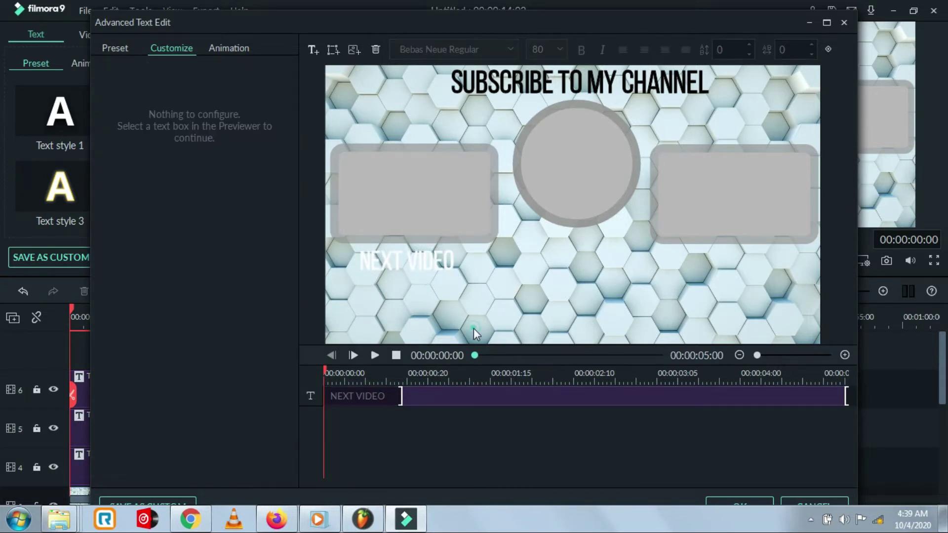
left_click(417, 268)
left_click(421, 263)
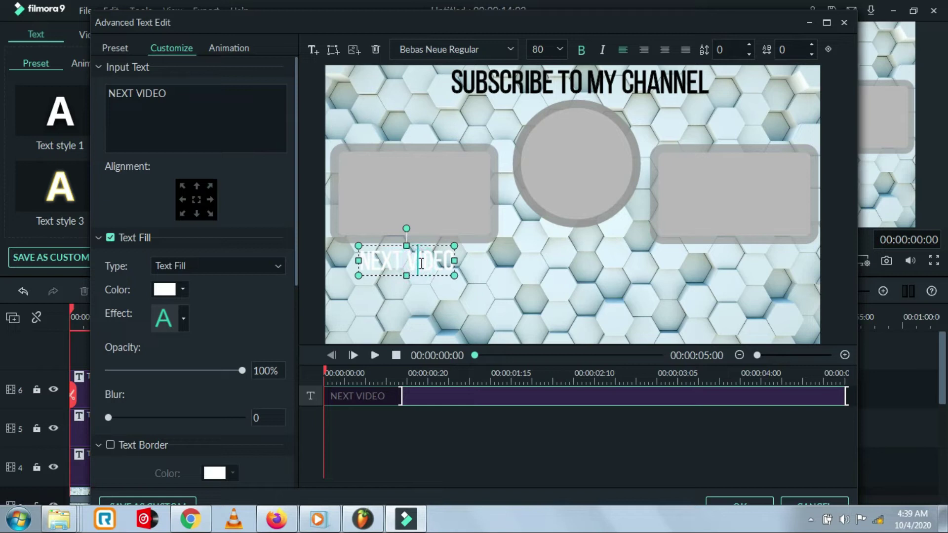
left_click(483, 288)
left_click(416, 258)
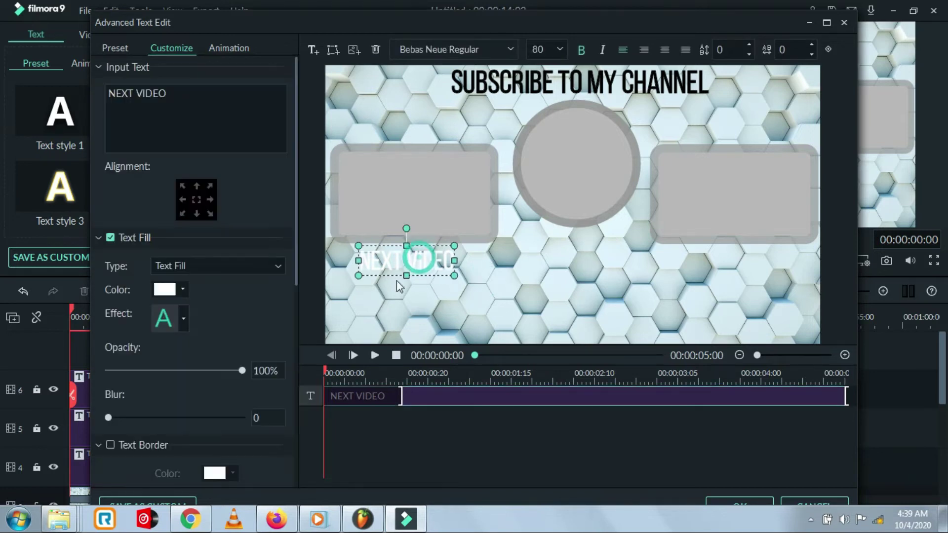